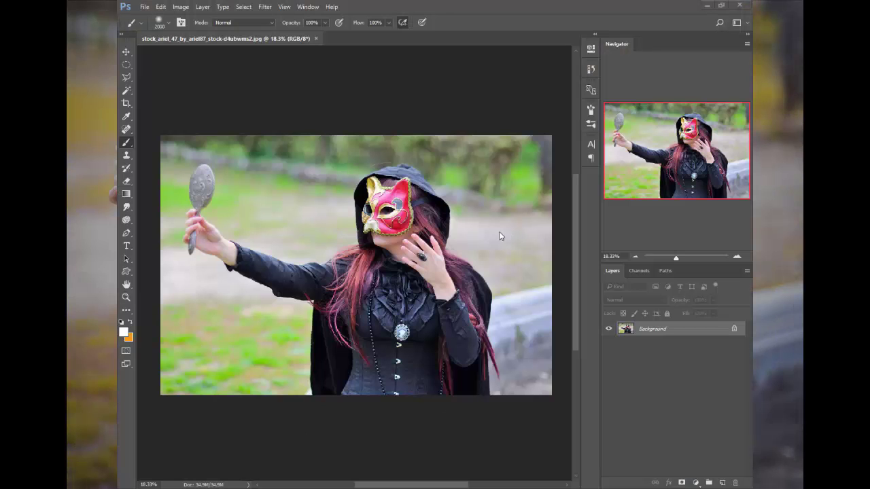
- Open the photo in the Camera Raw filter
scroll(242, 230, up, 1)
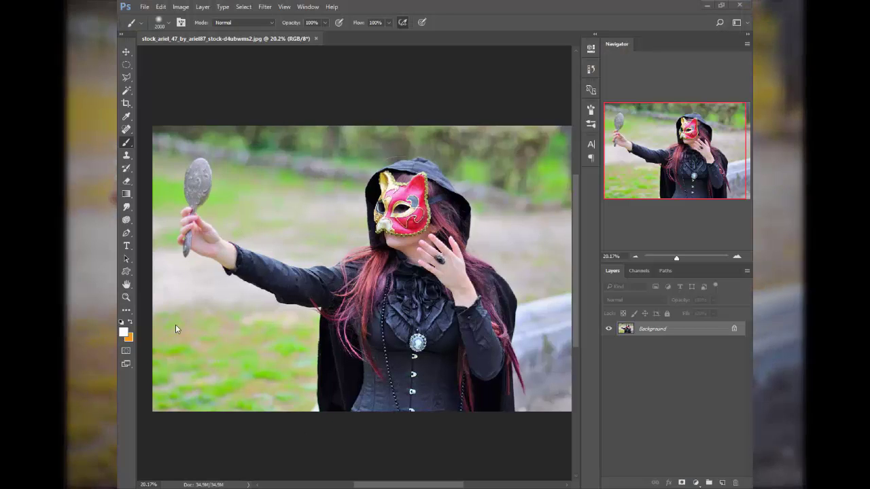
scroll(408, 225, down, 1)
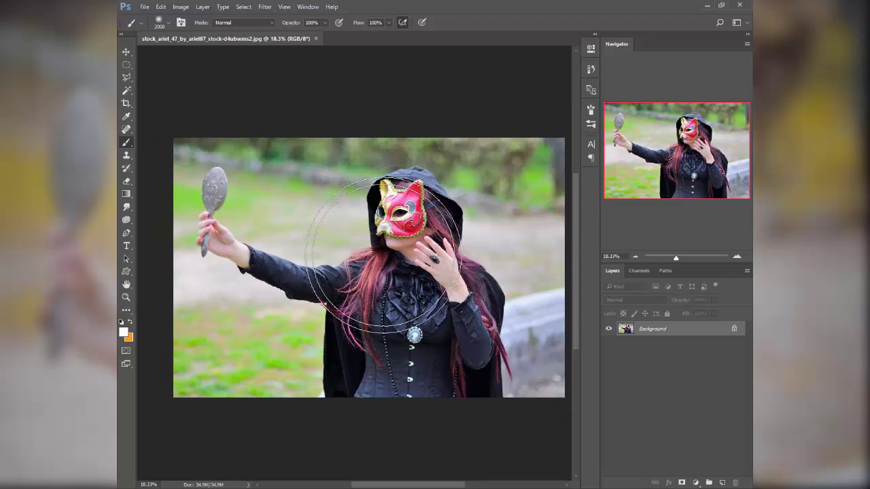
click(265, 6)
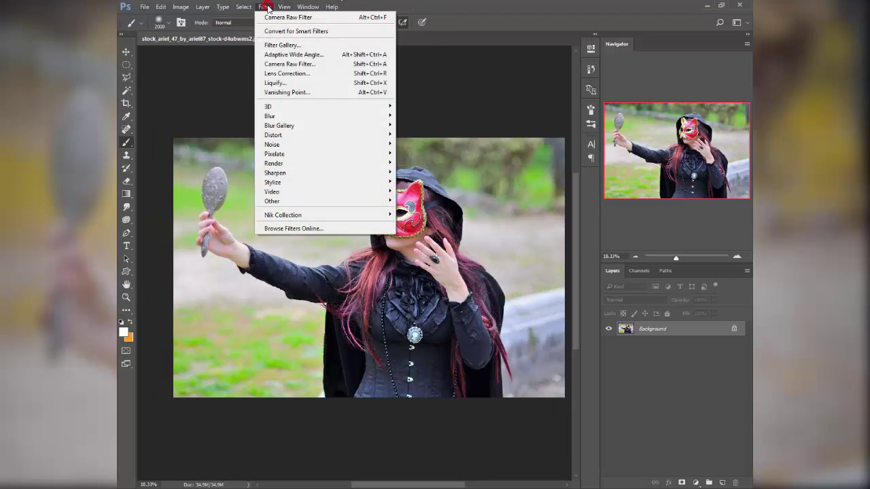
click(333, 68)
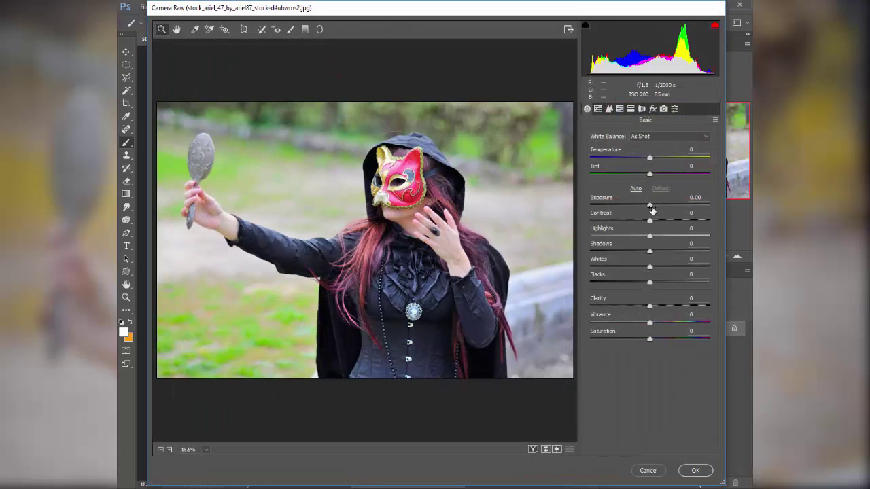
- In the Basic panel, set Exposure to +0.20 and Highlights to -57
drag(651, 205, 651, 206)
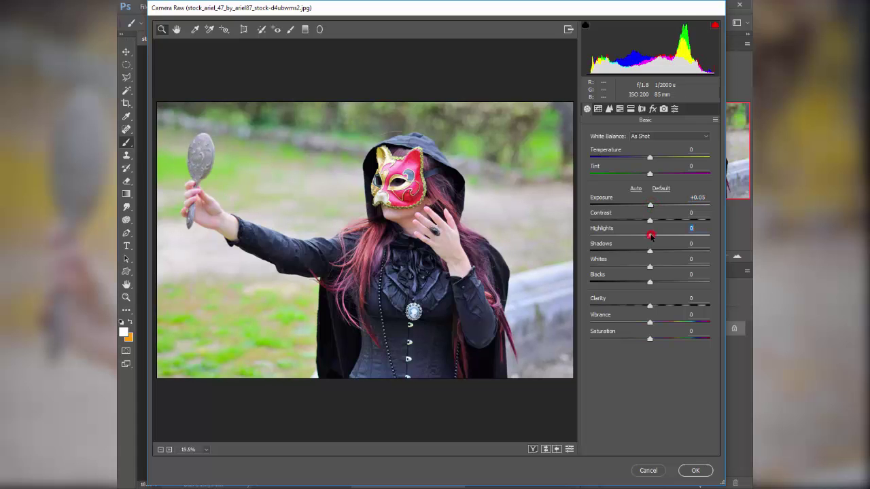
drag(650, 237, 617, 237)
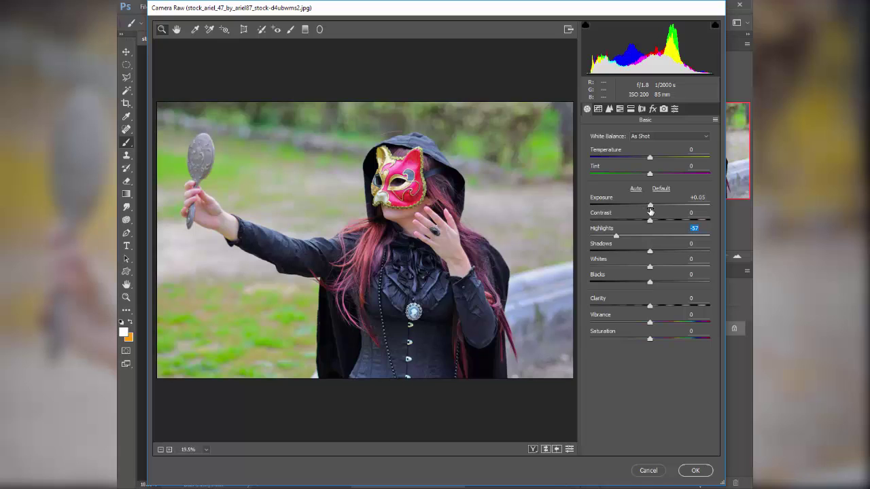
drag(650, 206, 652, 208)
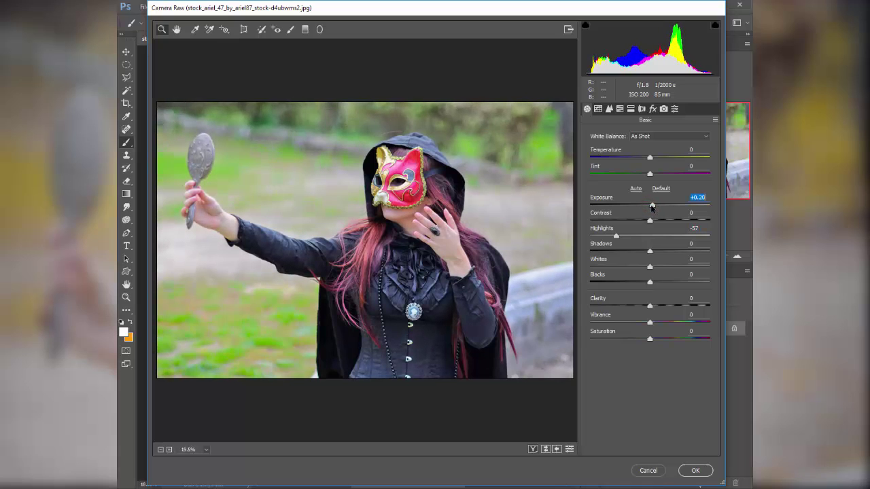
- Set HSL hue to Greens -100 and Yellows -83
click(620, 109)
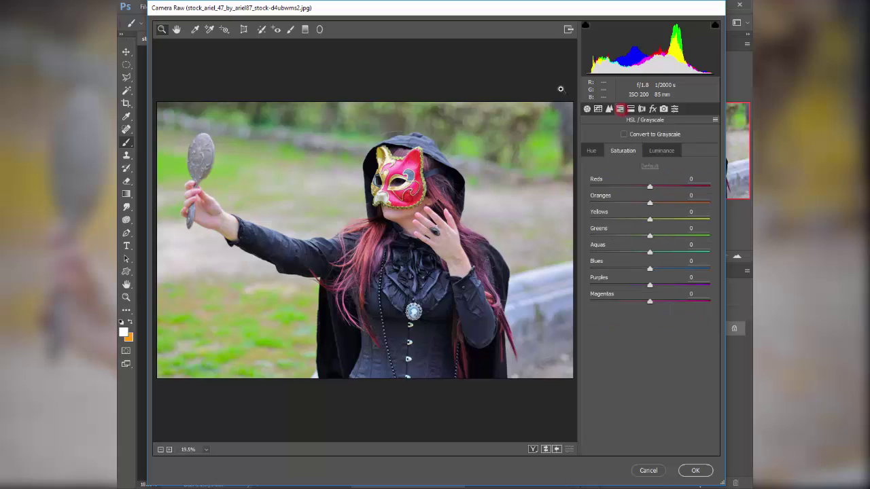
click(591, 151)
drag(651, 236, 590, 236)
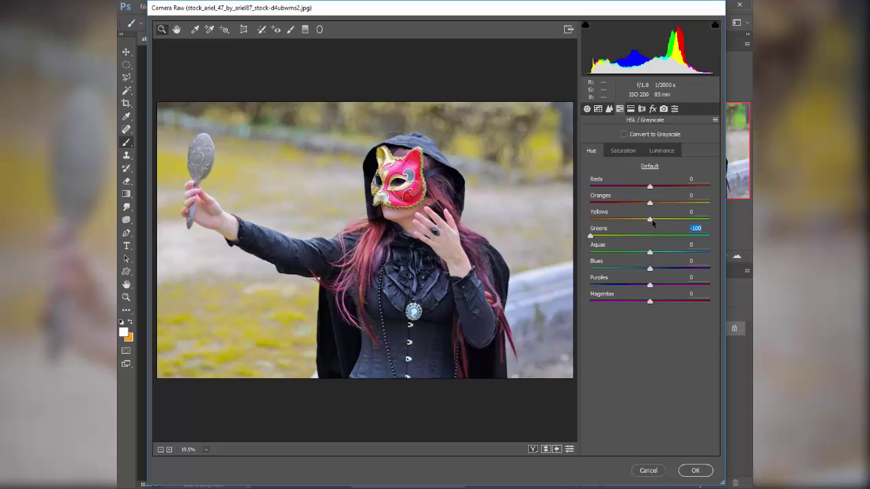
drag(650, 222, 600, 223)
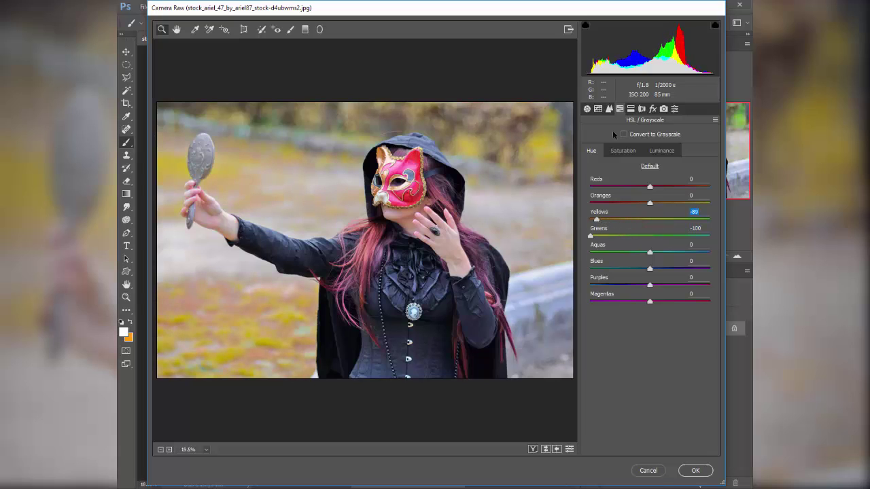
- Set saturation to Yellows +33, Greens +56 and luminance to Yellows +31, Greens +8
click(621, 150)
mouse_move(659, 235)
mouse_down()
mouse_move(681, 236)
mouse_move(679, 220)
mouse_up()
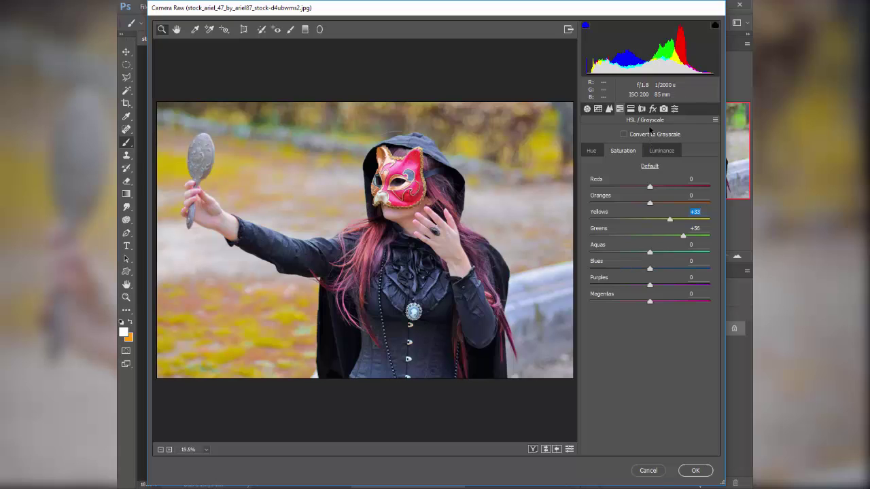
click(658, 150)
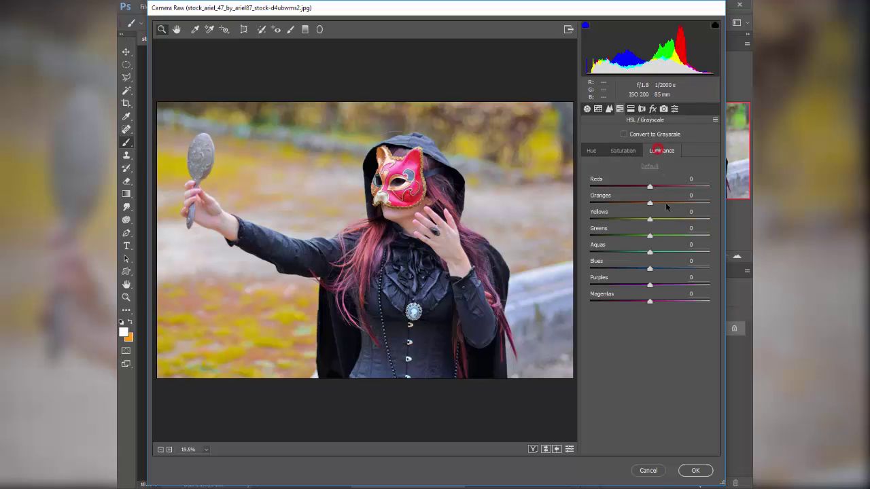
drag(650, 219, 665, 219)
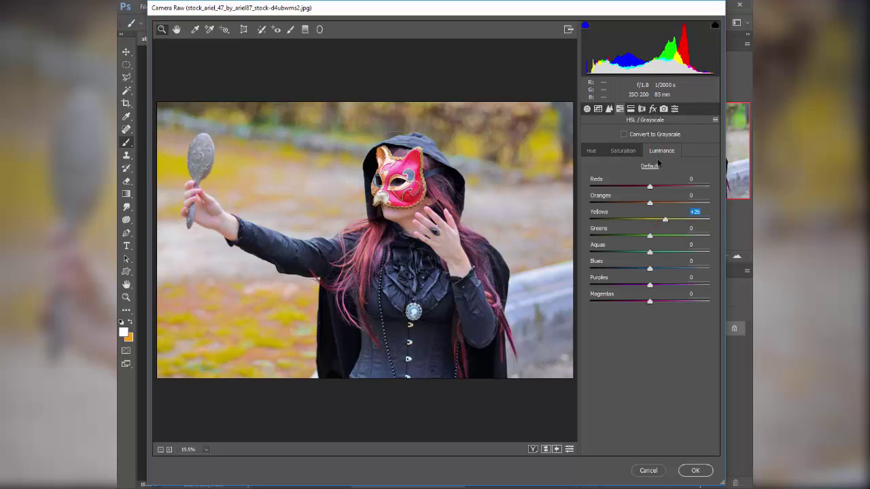
drag(653, 235, 664, 219)
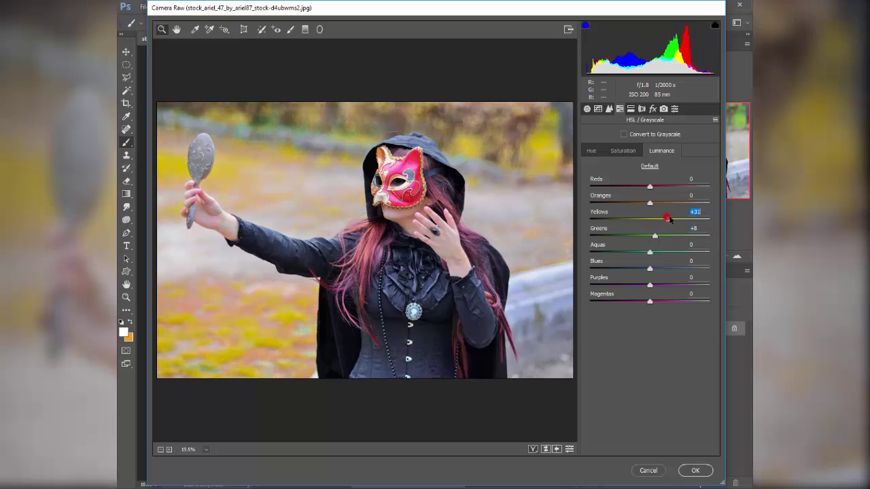
click(652, 109)
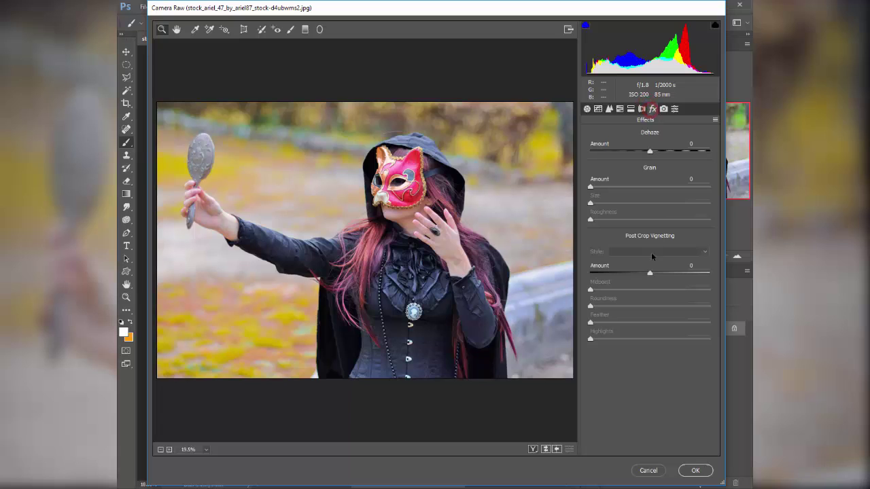
- Set Post Crop Vignetting to -24 and add a graduated filter from the bottom at Exposure -0.85
drag(650, 272, 636, 273)
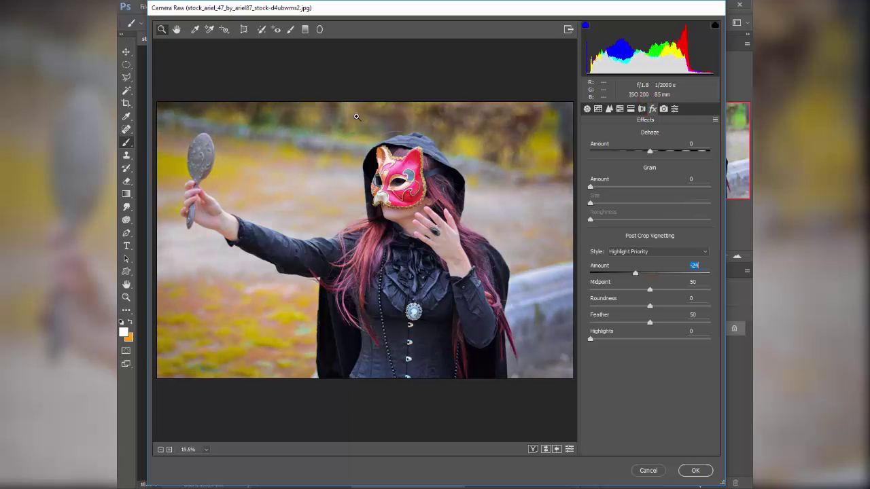
click(305, 29)
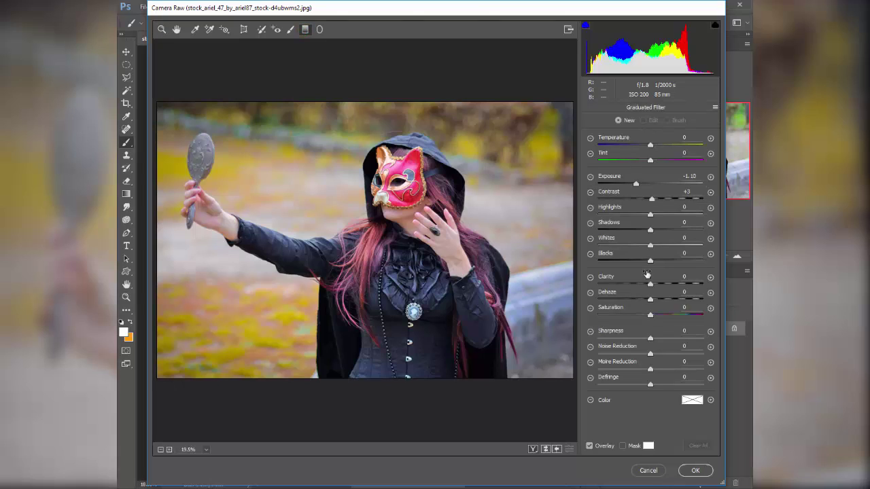
click(637, 183)
drag(638, 183, 646, 184)
mouse_move(496, 377)
mouse_down()
mouse_move(478, 197)
mouse_move(481, 224)
mouse_up()
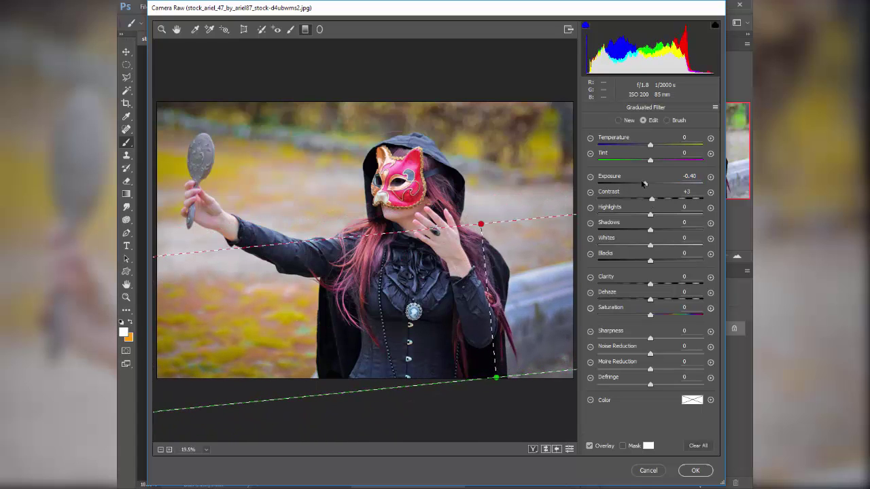
drag(644, 184, 639, 185)
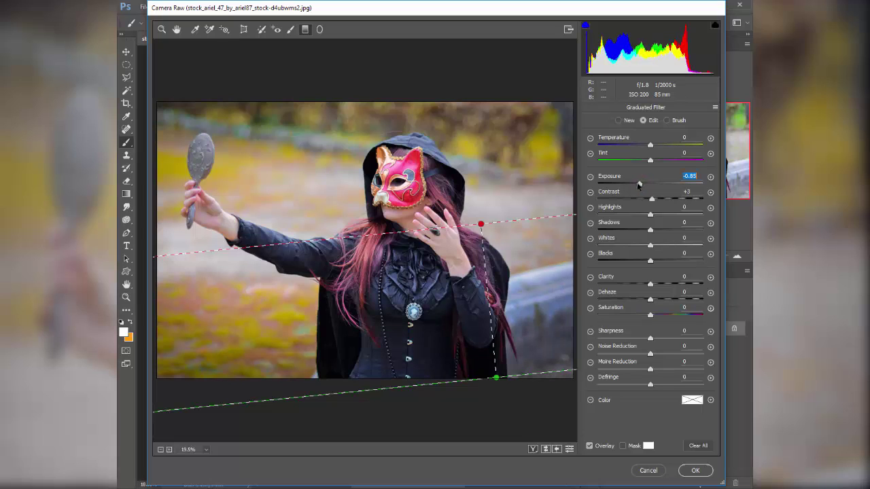
- Apply the Camera Raw edits to the photo
click(694, 470)
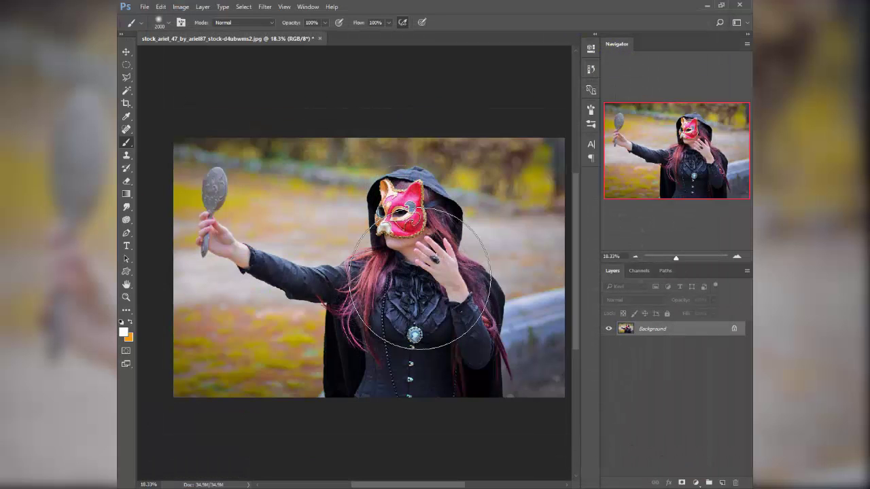
scroll(419, 277, down, 2)
scroll(435, 299, up, 3)
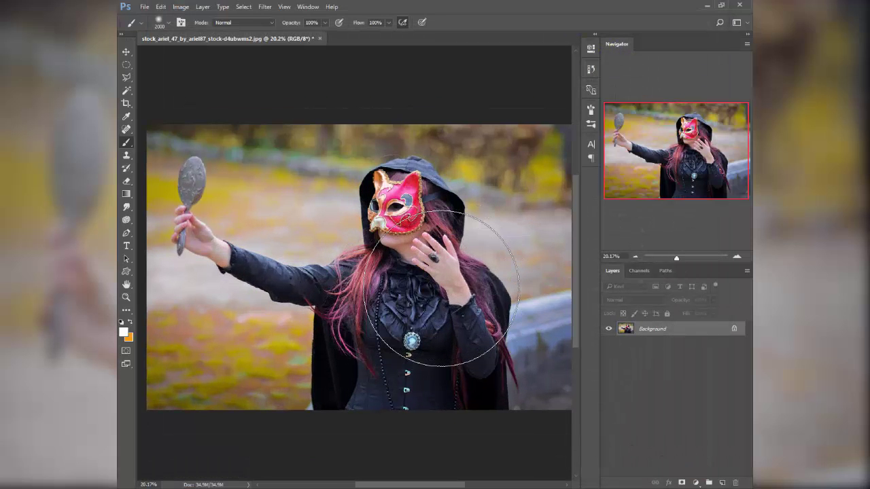
scroll(441, 288, down, 1)
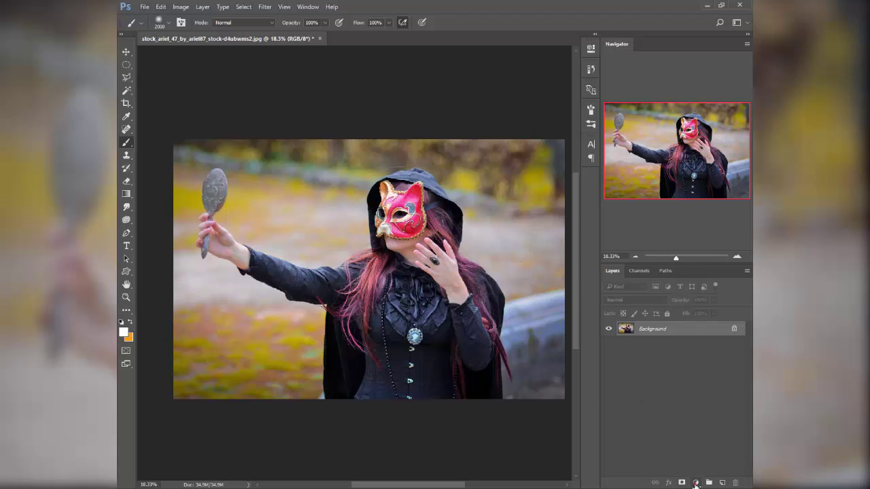
- Add a Curves layer with a midpoint anchor and a slightly lowered white point
click(693, 483)
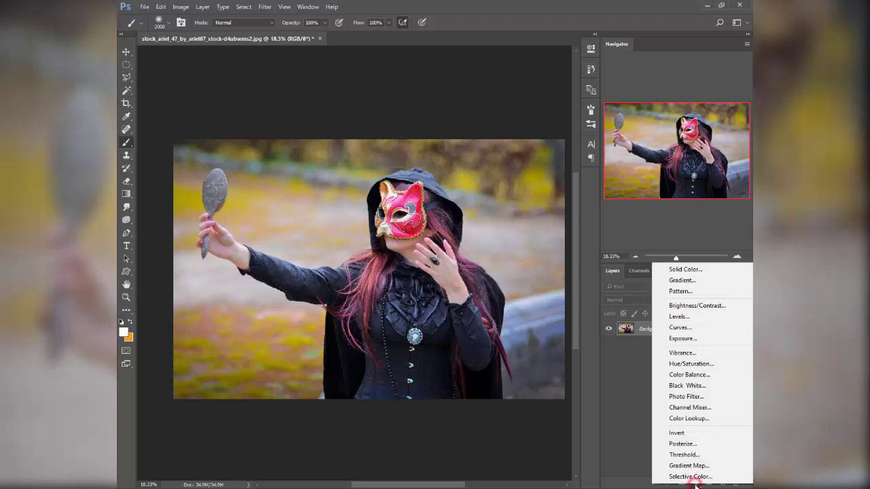
click(681, 327)
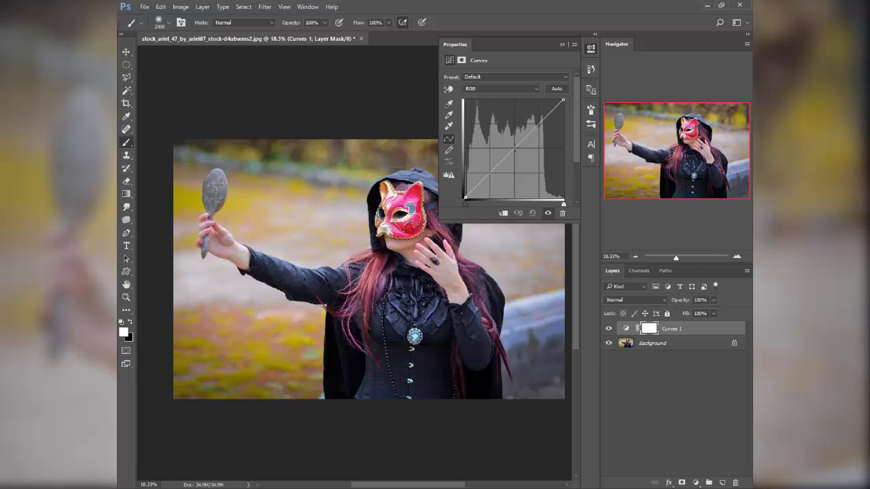
click(515, 148)
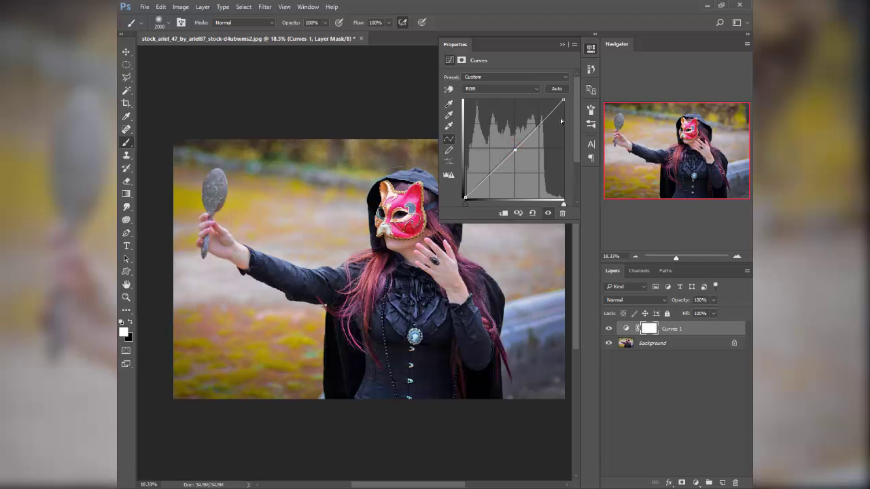
drag(564, 100, 563, 111)
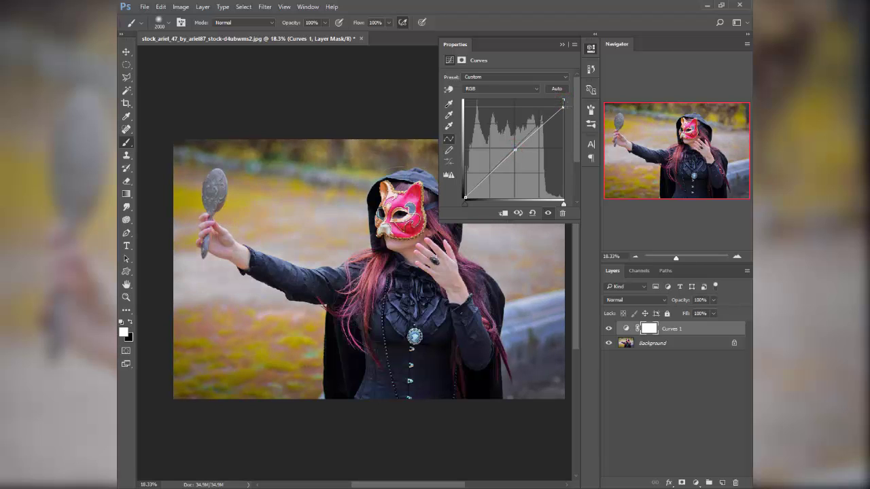
click(561, 44)
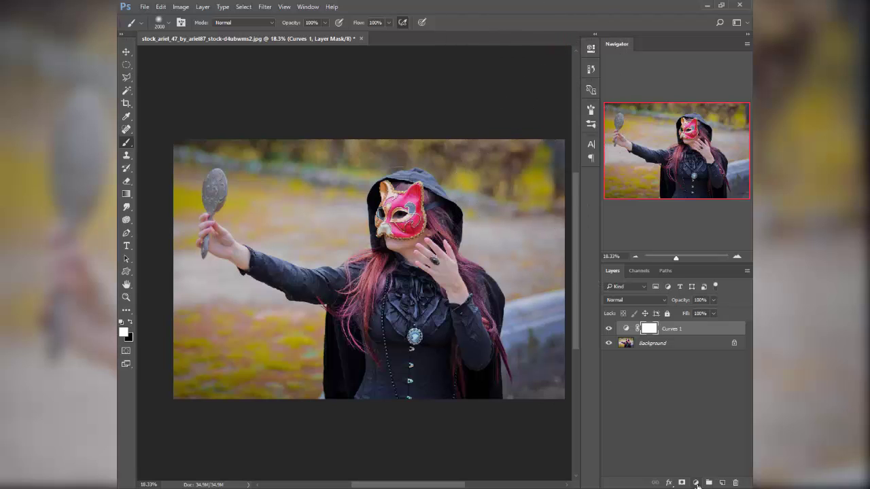
- Add a Curves 2 layer that lowers the Blue highlights and lifts the Blue shadows
click(696, 483)
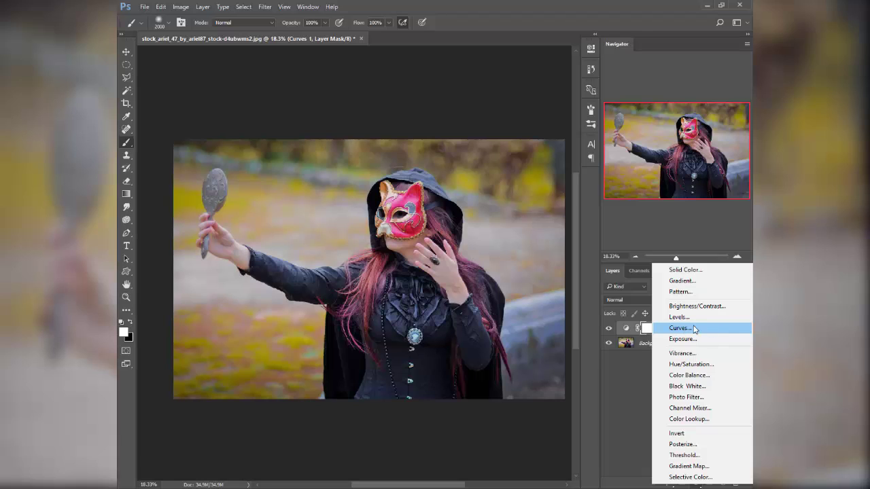
click(694, 330)
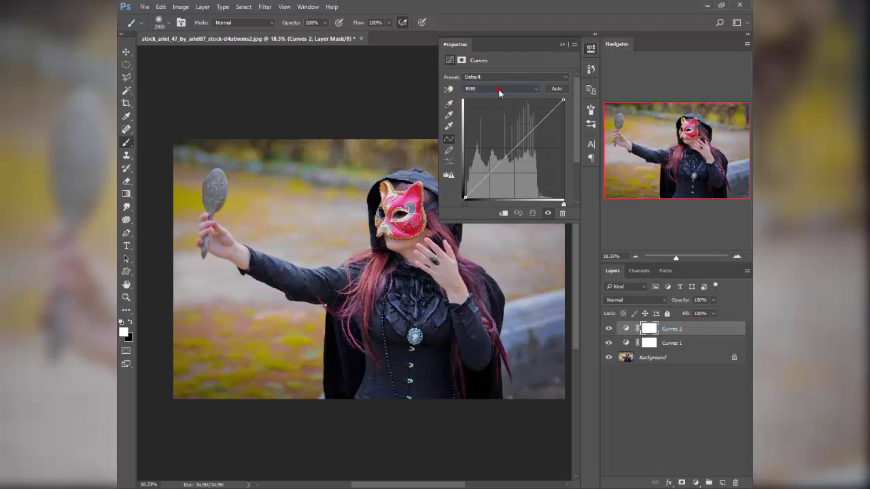
click(499, 89)
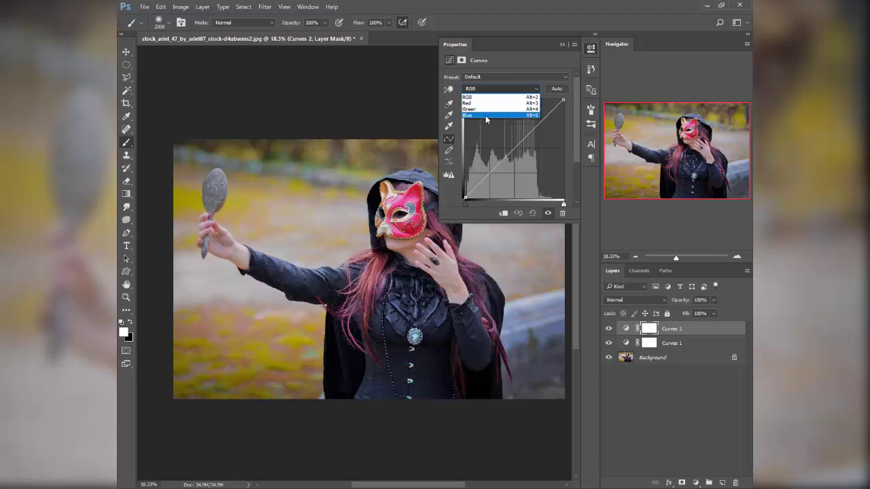
click(485, 115)
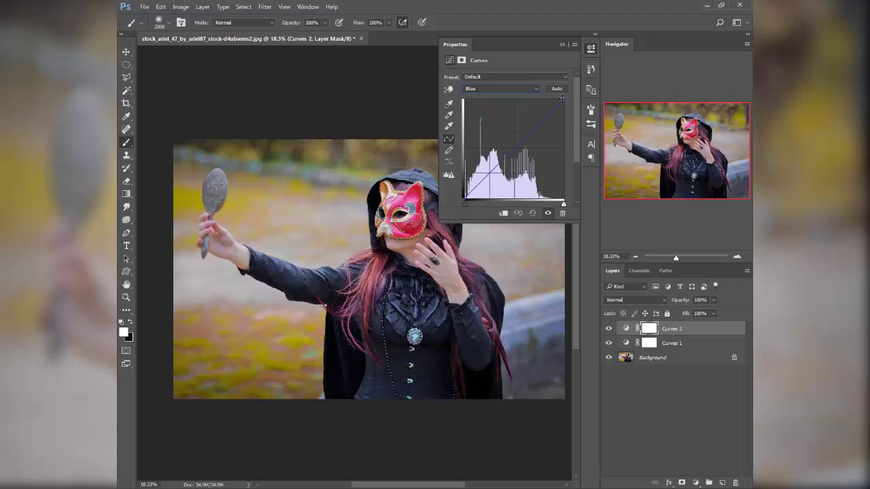
drag(562, 99, 562, 106)
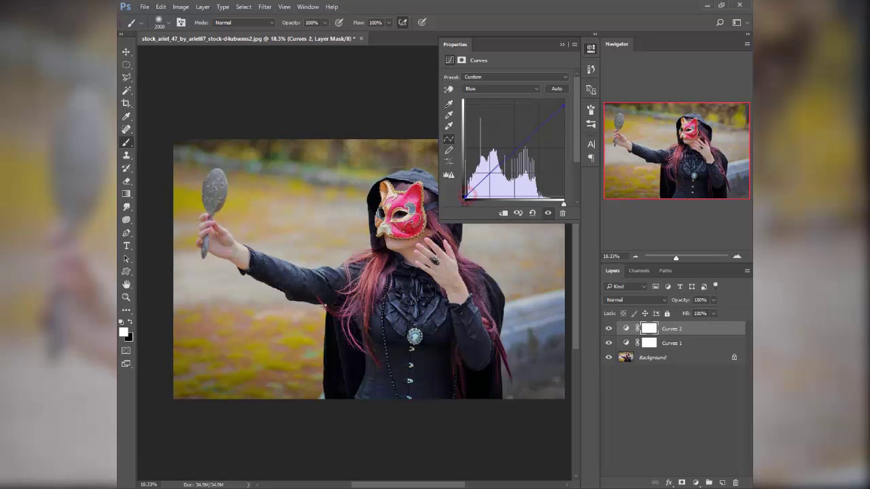
drag(445, 191, 442, 188)
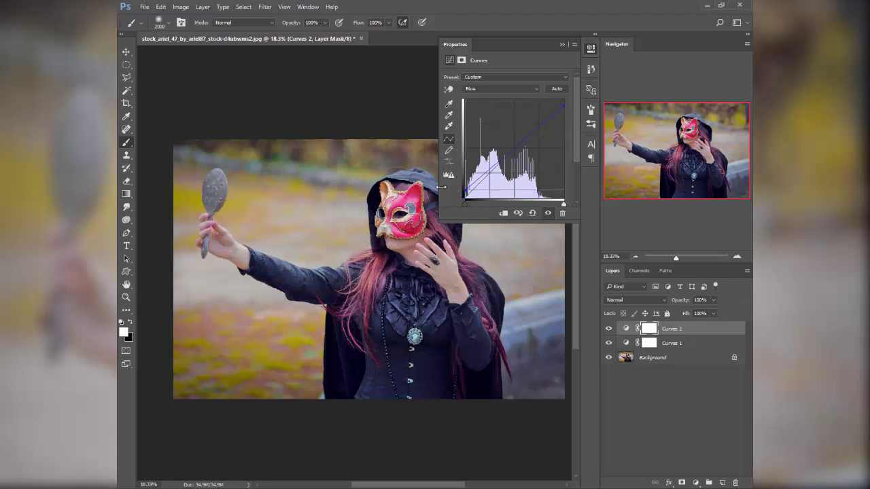
- Anchor the blue curve's midpoint and pull the blue highlights down further
click(516, 148)
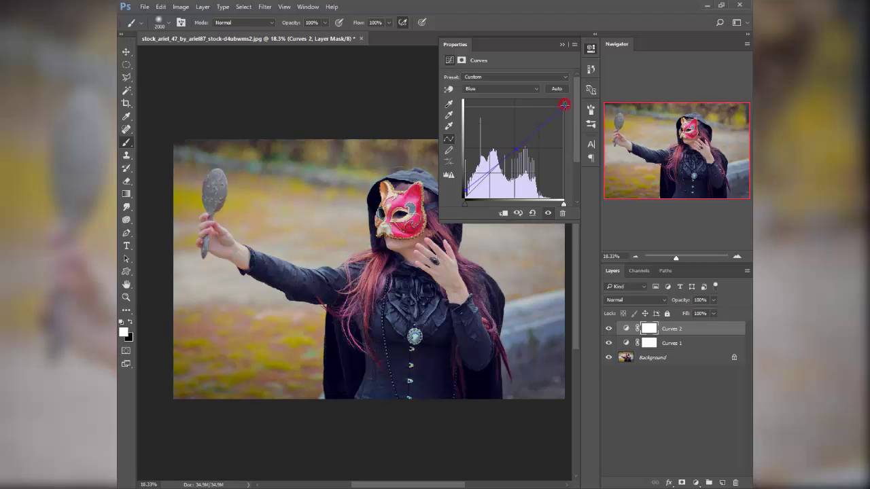
drag(564, 104, 563, 109)
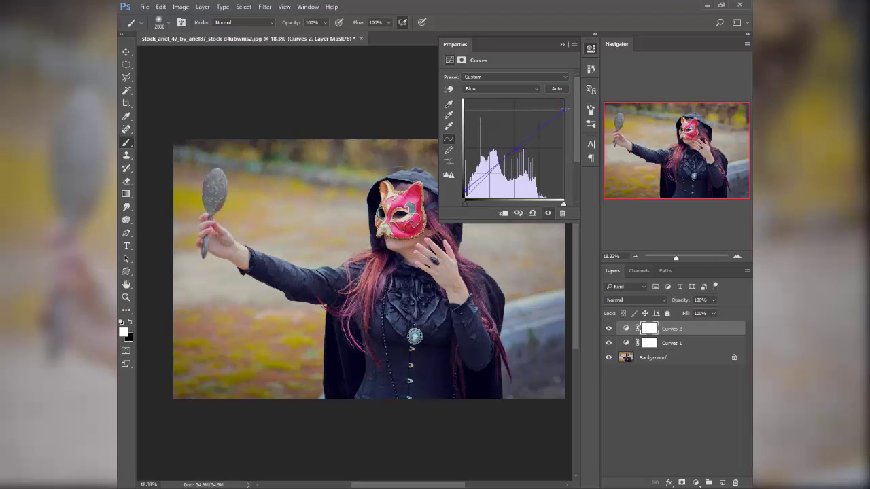
click(561, 44)
scroll(428, 378, down, 2)
scroll(446, 364, up, 2)
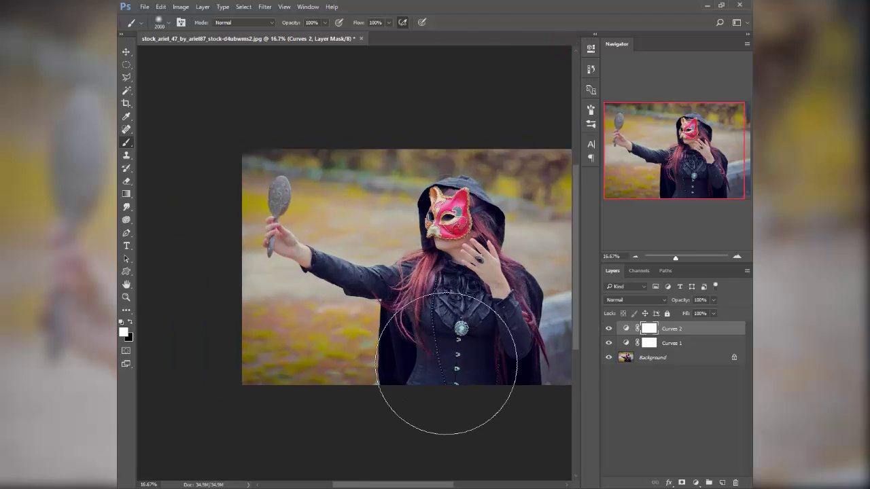
scroll(468, 211, up, 2)
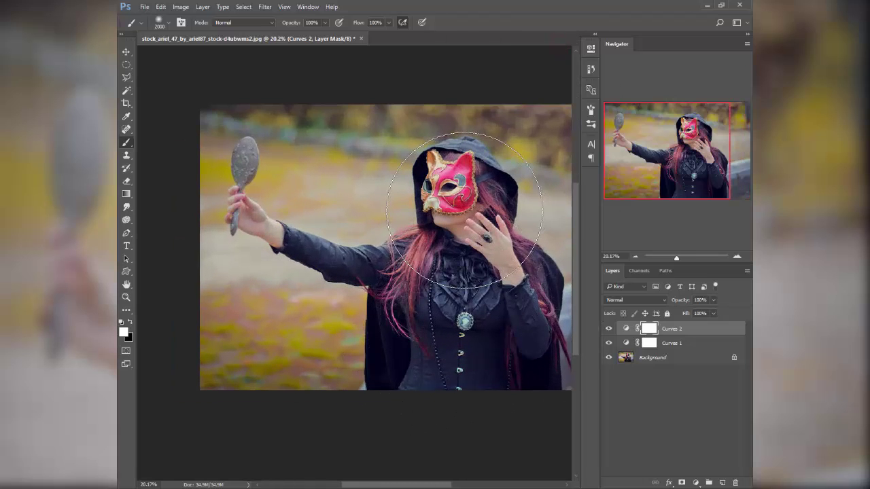
drag(454, 205, 394, 209)
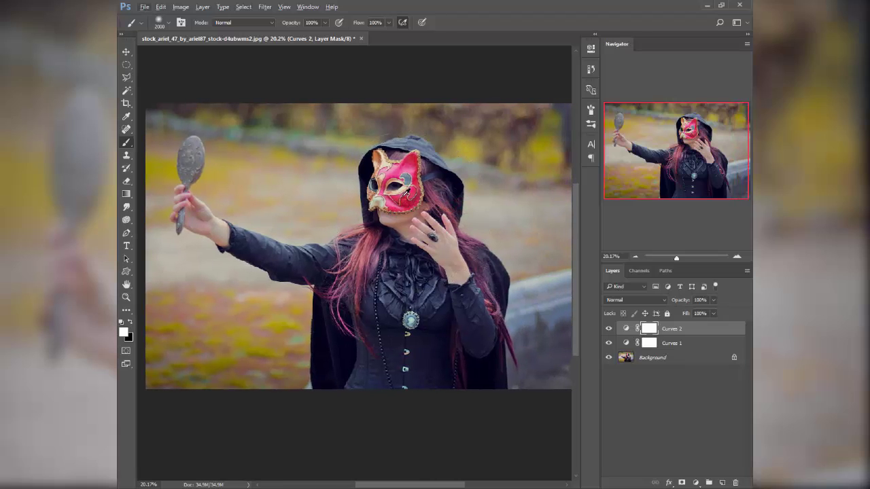
- Add a Color Lookup layer using the Kodak 5218 Kodak 2395 3DLUT
click(696, 482)
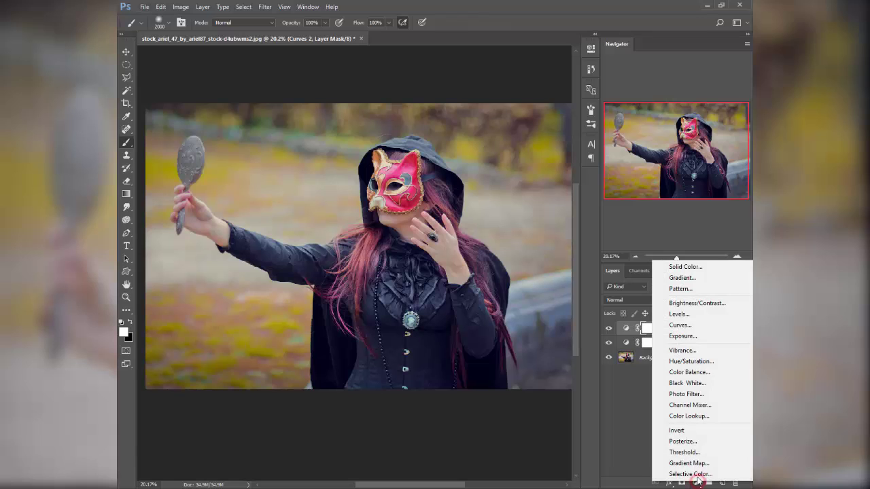
click(687, 416)
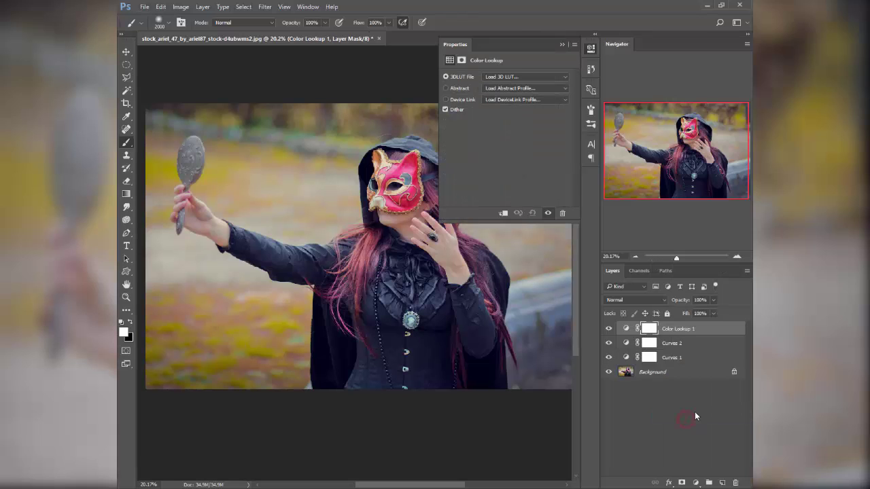
click(527, 78)
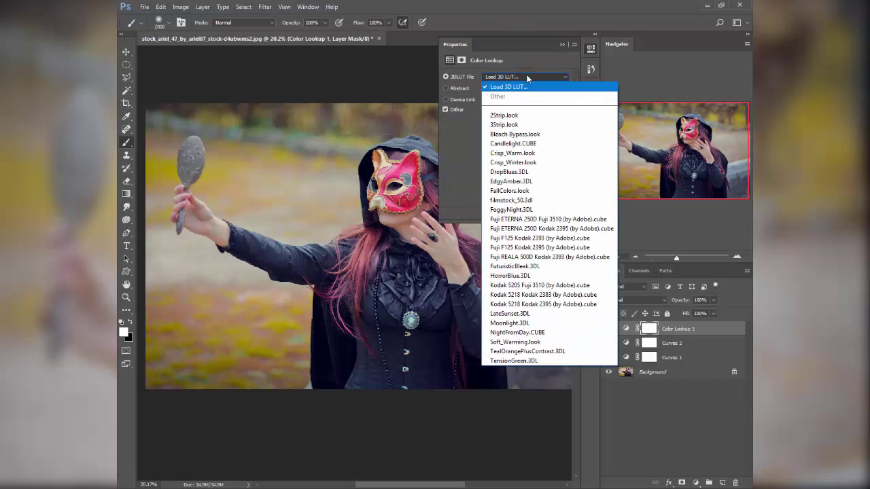
click(591, 306)
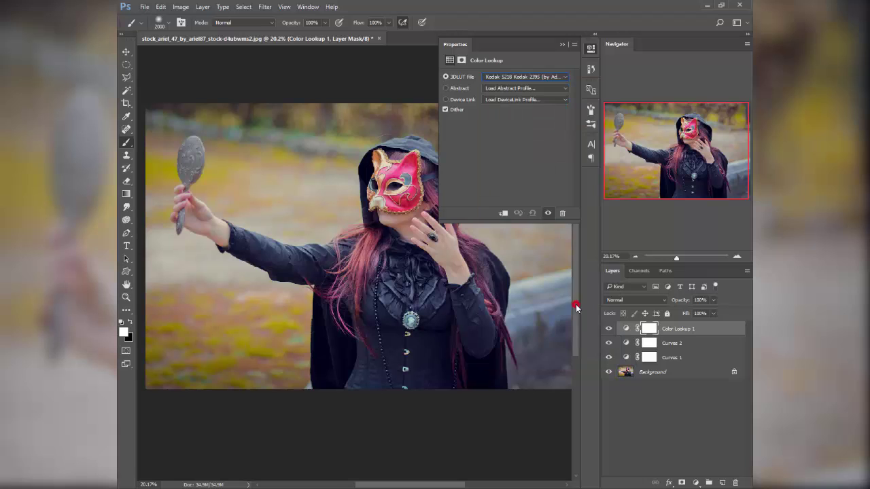
click(561, 45)
scroll(485, 88, down, 1)
scroll(483, 91, up, 1)
scroll(483, 95, up, 1)
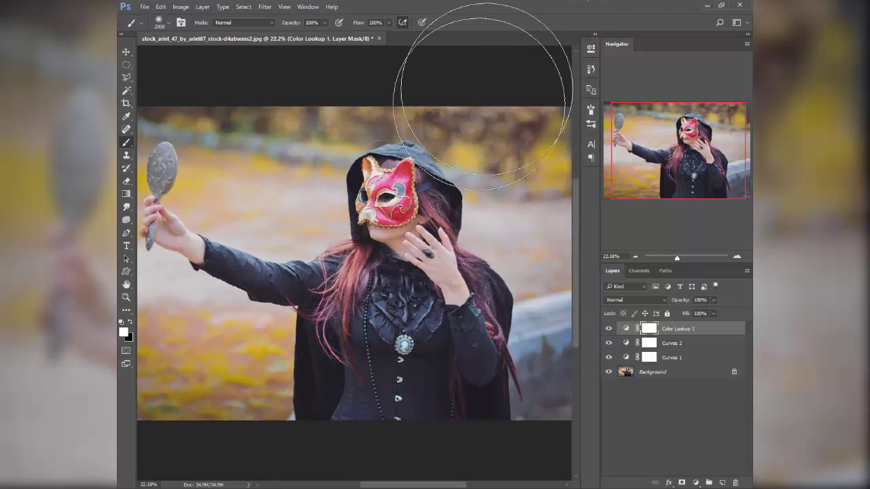
mouse_move(448, 103)
mouse_down()
mouse_move(427, 101)
mouse_move(442, 142)
mouse_move(427, 106)
mouse_move(437, 98)
mouse_up()
scroll(445, 104, down, 1)
scroll(442, 142, up, 1)
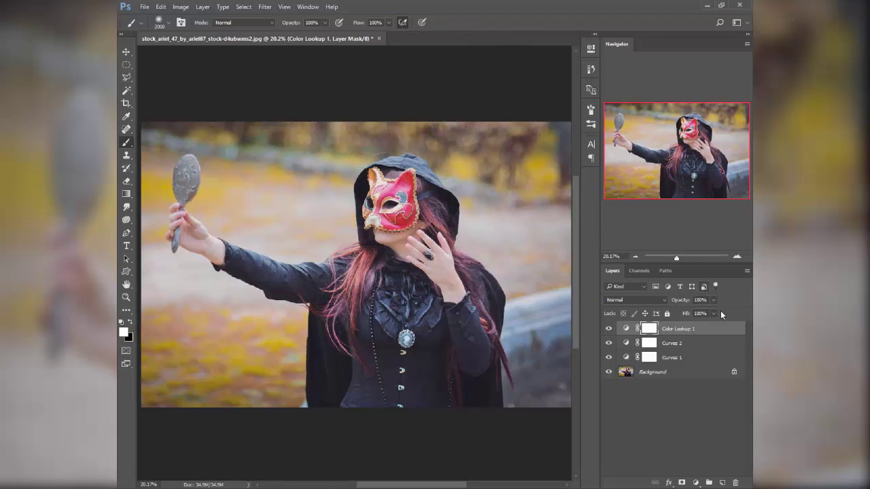
- Stamp visible layers into Layer 1 and open it in Camera Raw
key(ctrl+alt+shift+e)
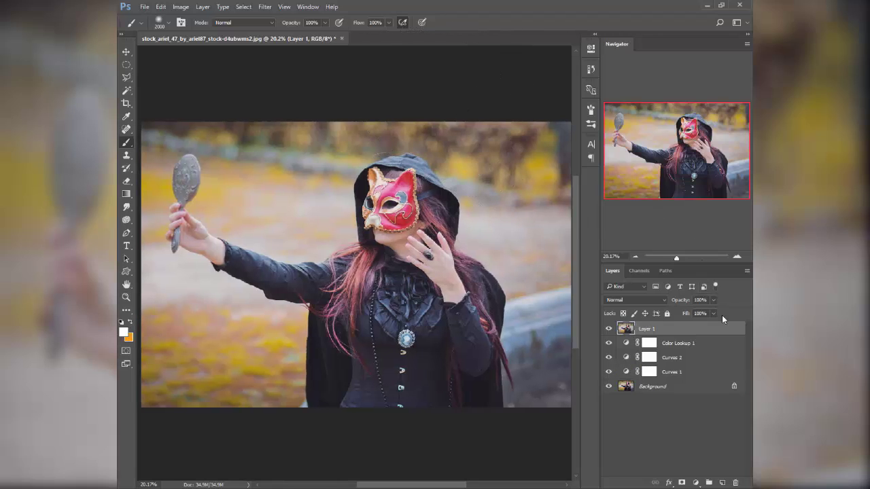
click(266, 7)
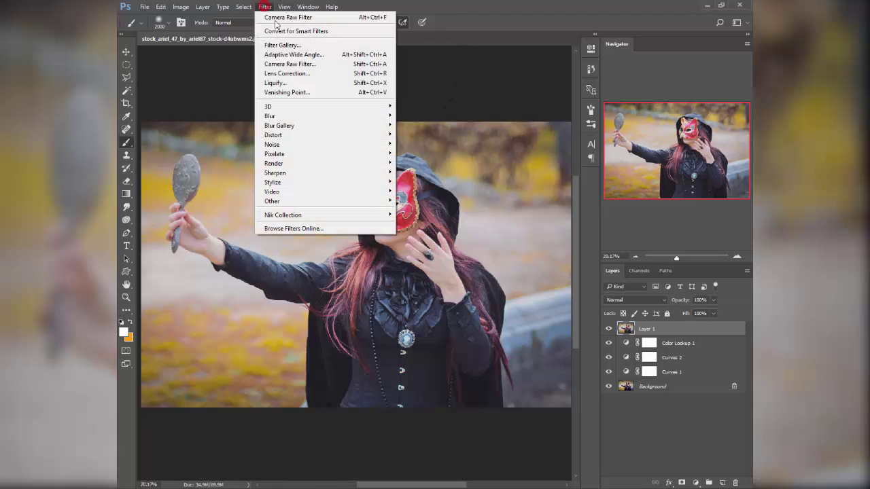
click(292, 64)
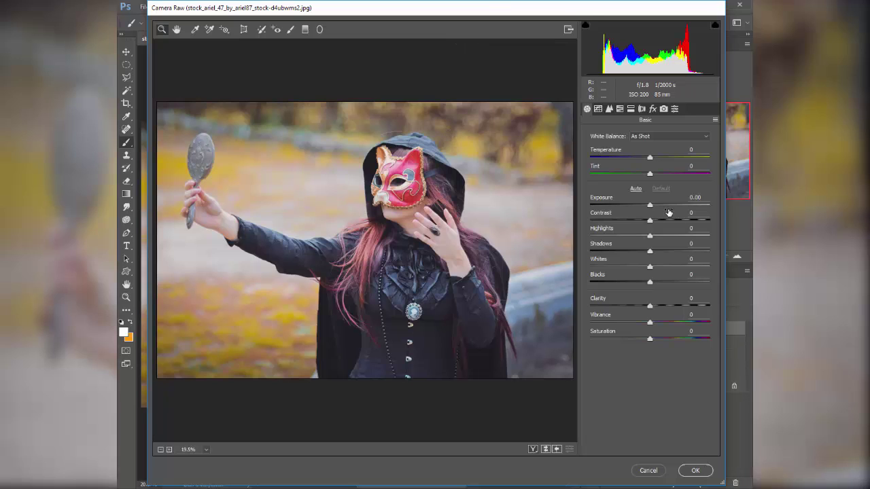
- Apply Exposure +0.20, Shadows +44, Blacks -13 and Clarity +24 to Layer 1
click(649, 205)
drag(653, 204, 651, 208)
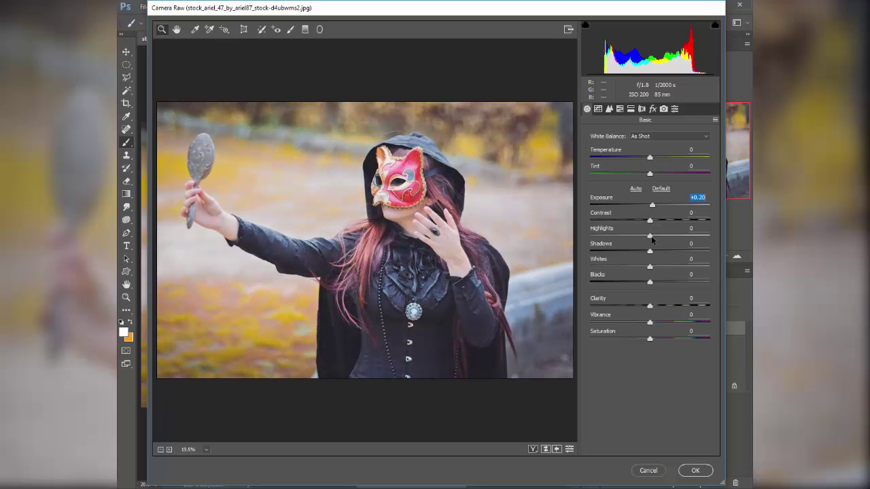
drag(652, 246, 674, 249)
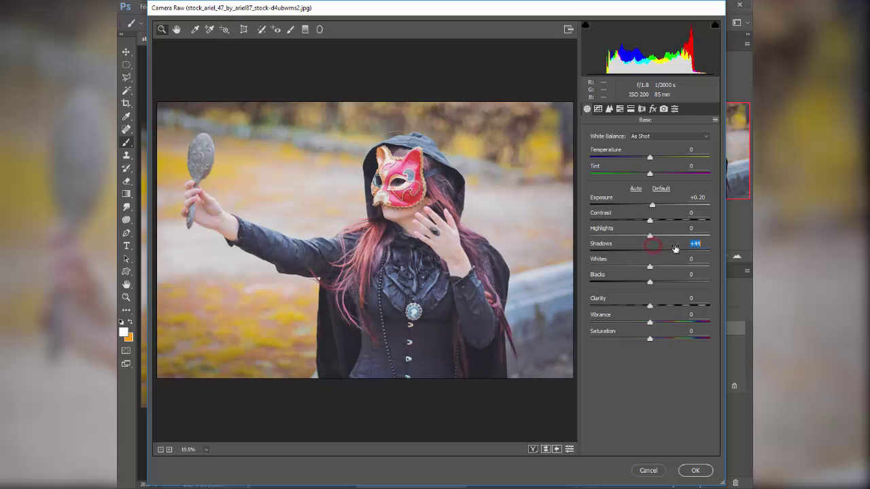
mouse_move(653, 282)
mouse_down()
mouse_move(645, 286)
mouse_move(663, 307)
mouse_up()
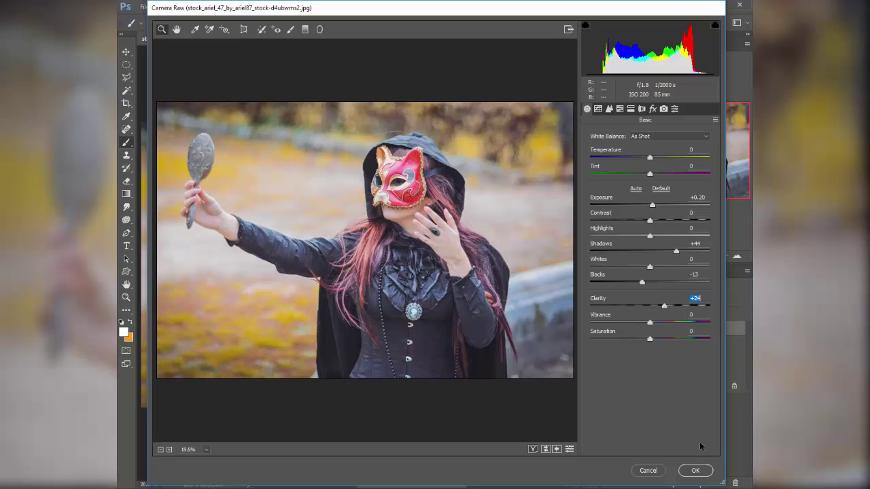
click(695, 470)
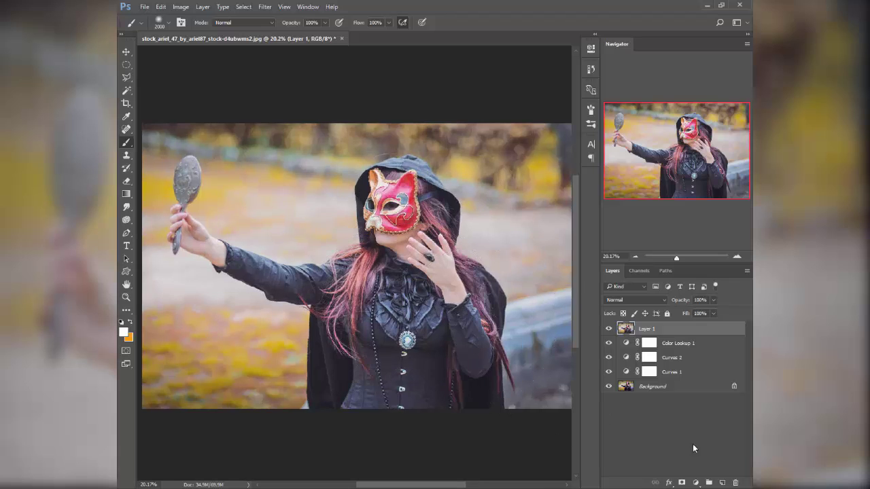
- Paint a soft glow near the mirror on Layer 2 at 46% opacity, then reset colours
click(721, 482)
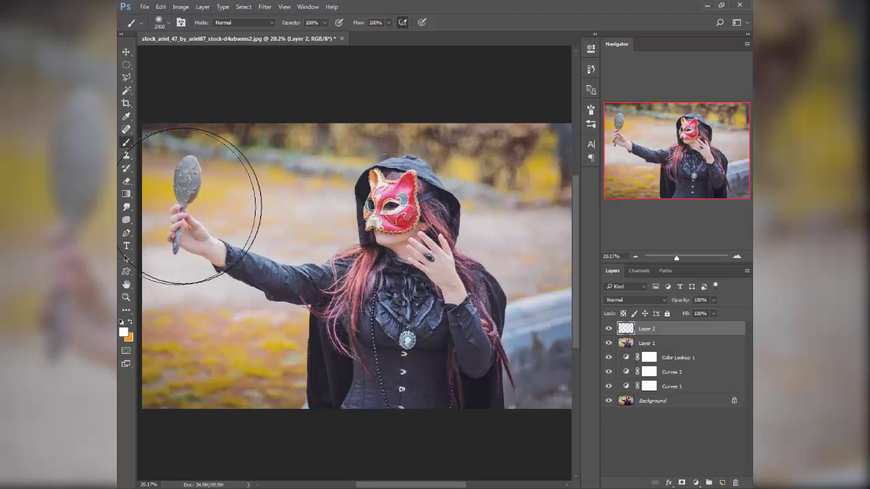
scroll(217, 198, down, 1)
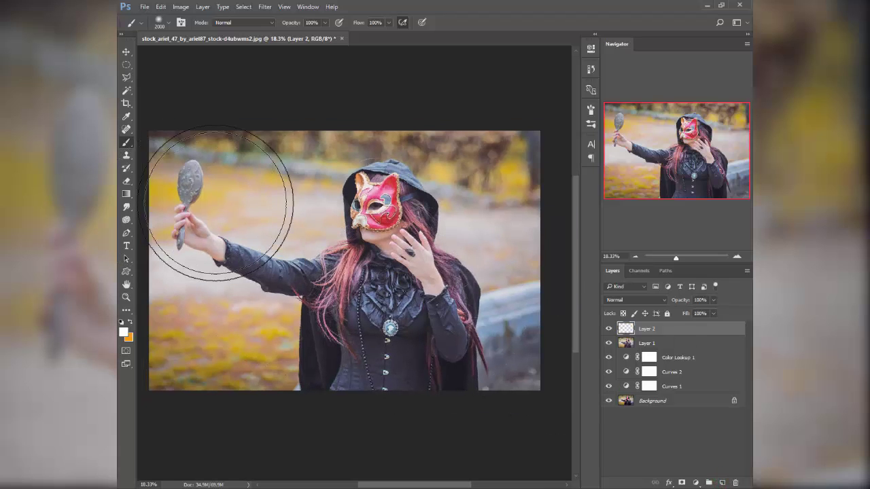
click(278, 198)
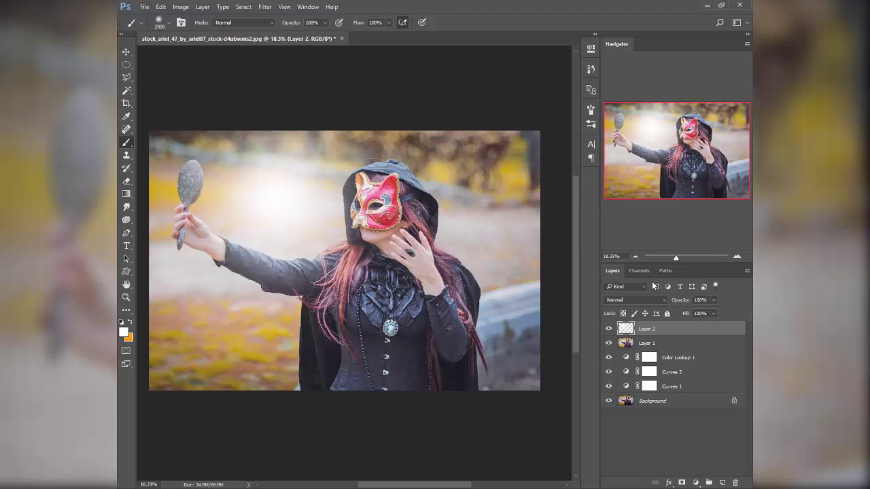
click(712, 300)
drag(713, 313, 688, 312)
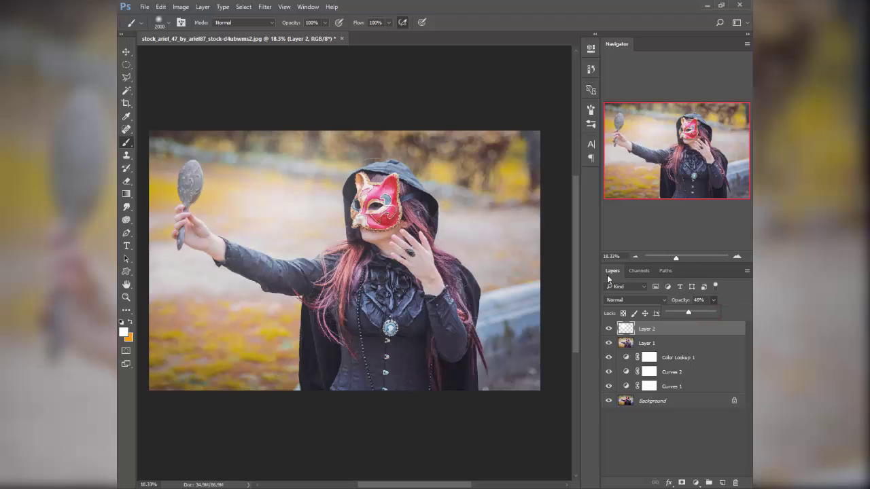
alt+right_click(282, 207)
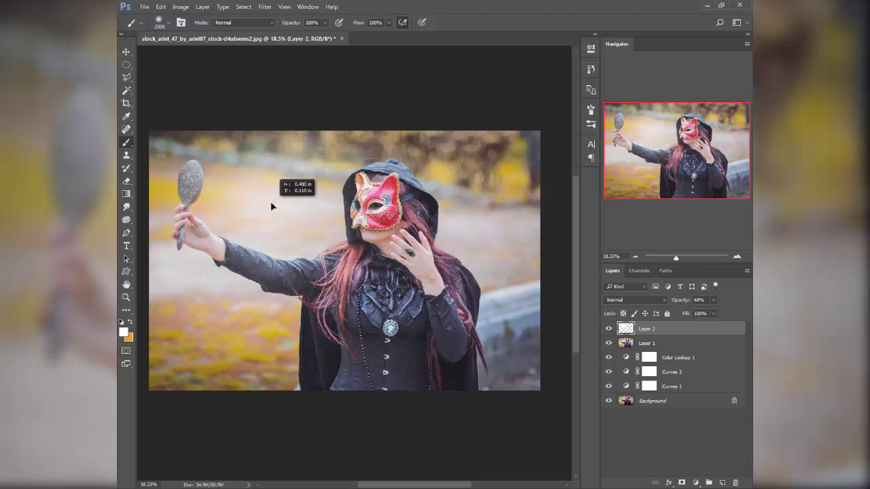
click(119, 321)
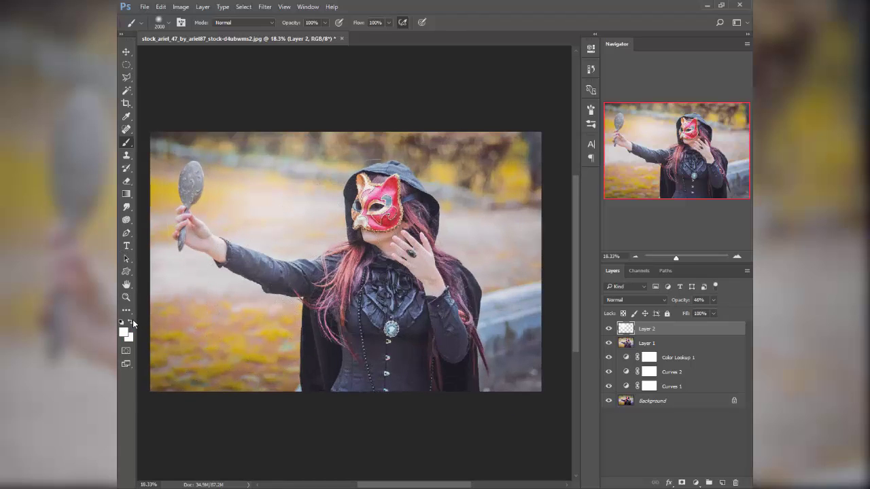
- Set a peach foreground colour and select the radial gradient tool
click(124, 332)
click(521, 323)
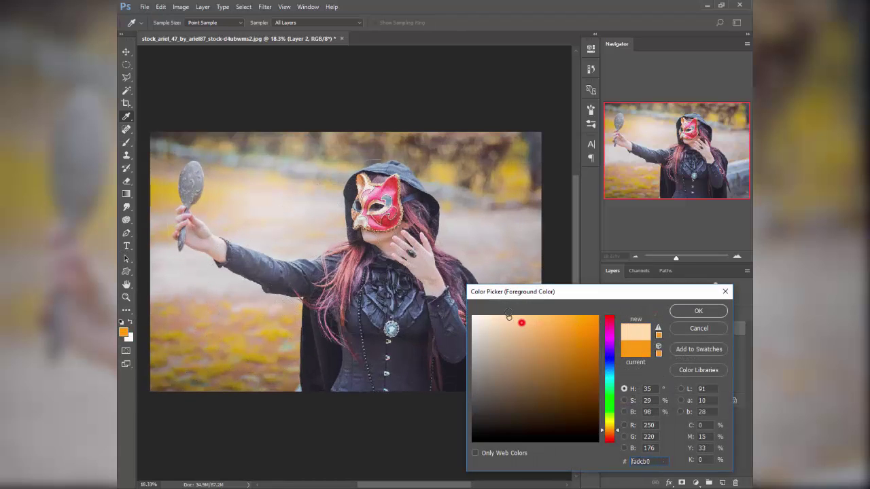
click(515, 327)
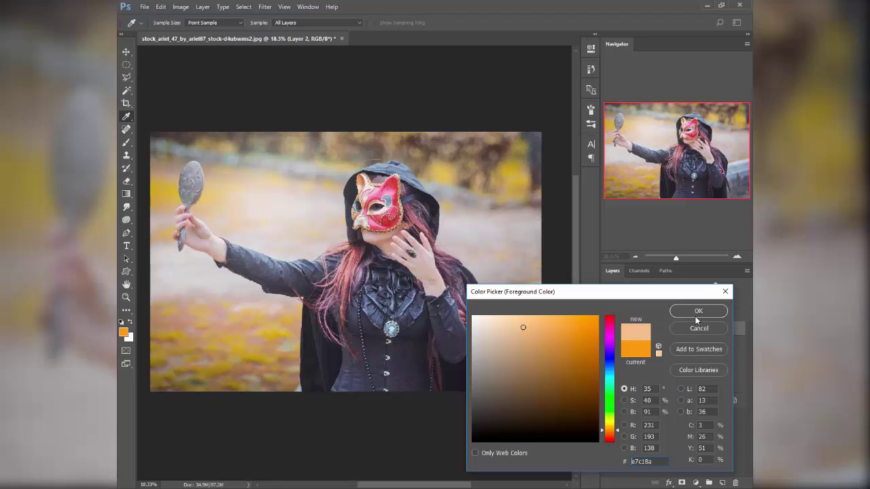
click(697, 310)
click(126, 194)
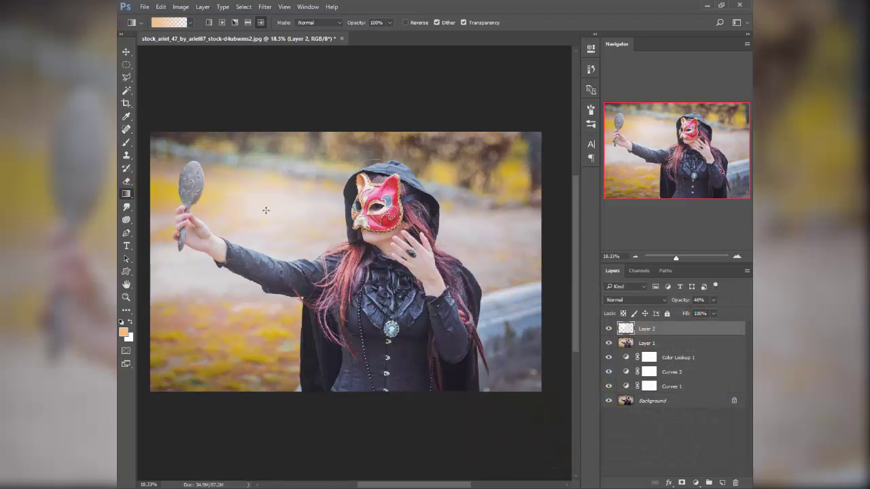
click(221, 23)
- Draw a peach radial glow near the mask on new Layer 3, blended in Screen mode
click(722, 482)
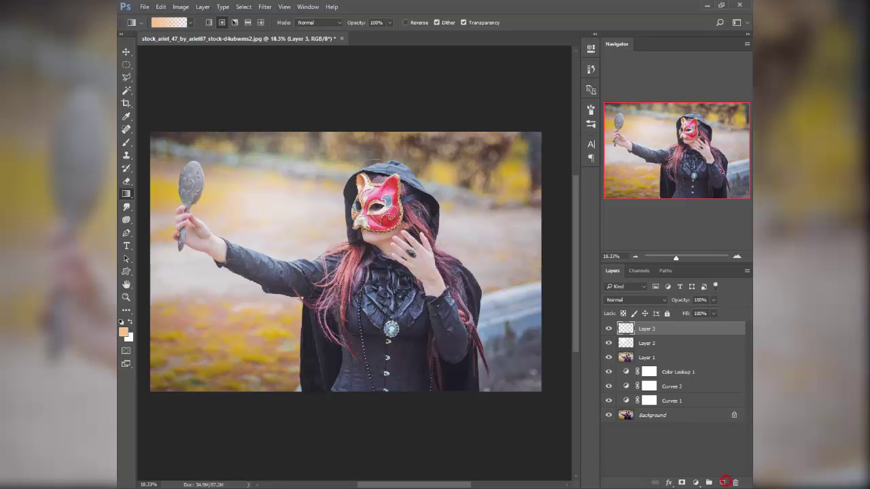
drag(315, 285, 371, 281)
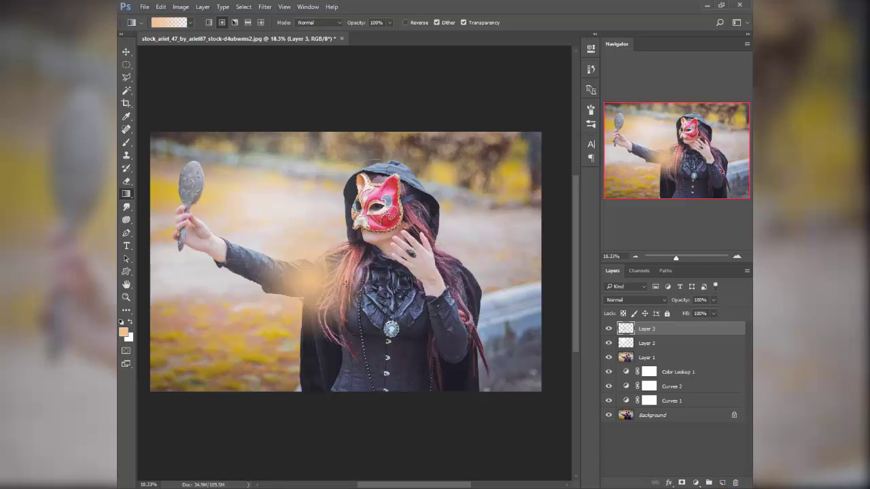
drag(311, 273, 291, 207)
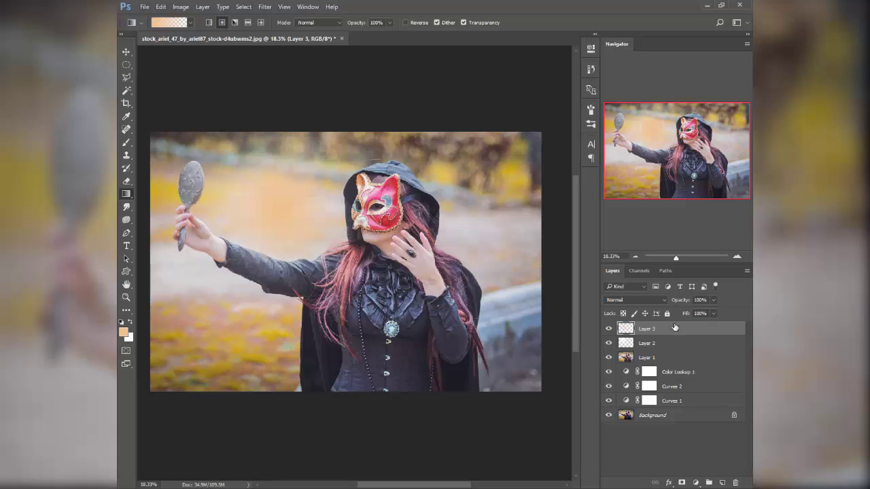
click(624, 300)
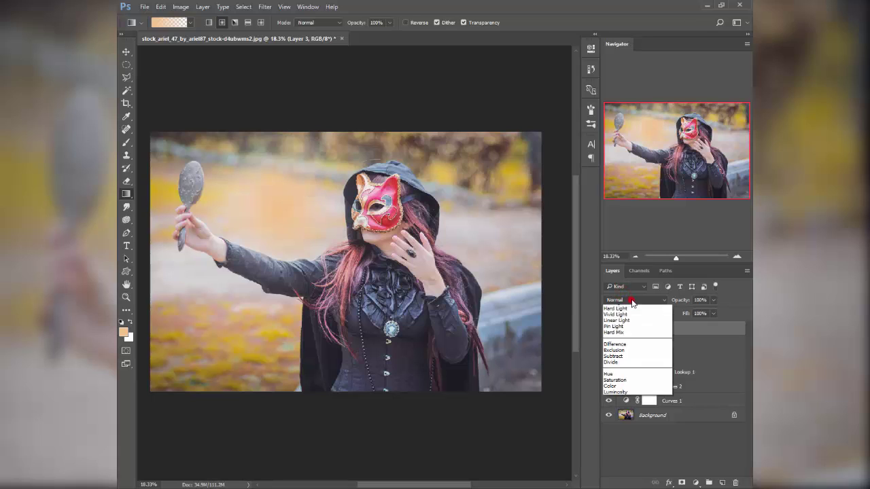
click(613, 368)
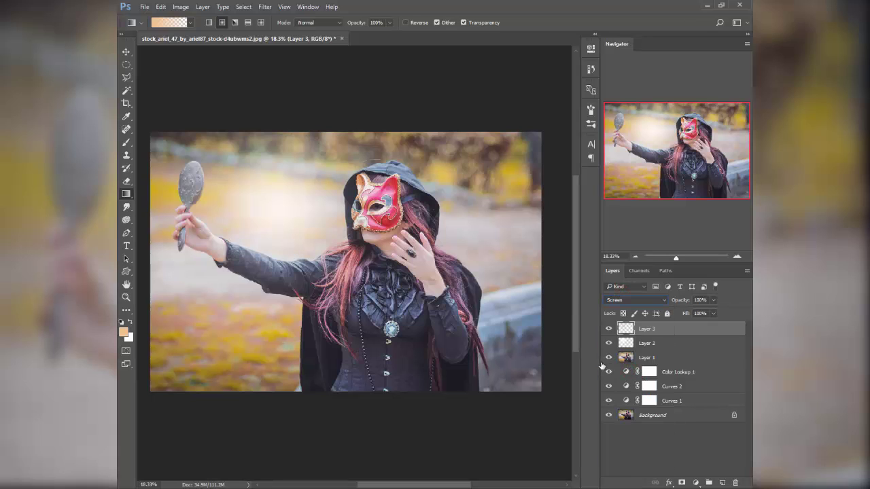
shift+click(649, 343)
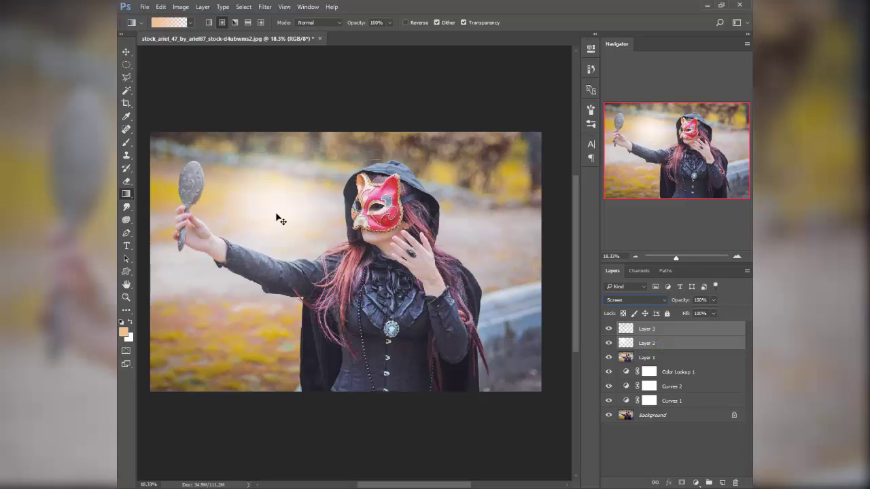
- Widen Layer 2 and Layer 3 with Free Transform and set their opacity to 53%
drag(276, 215, 273, 176)
key(ctrl+t)
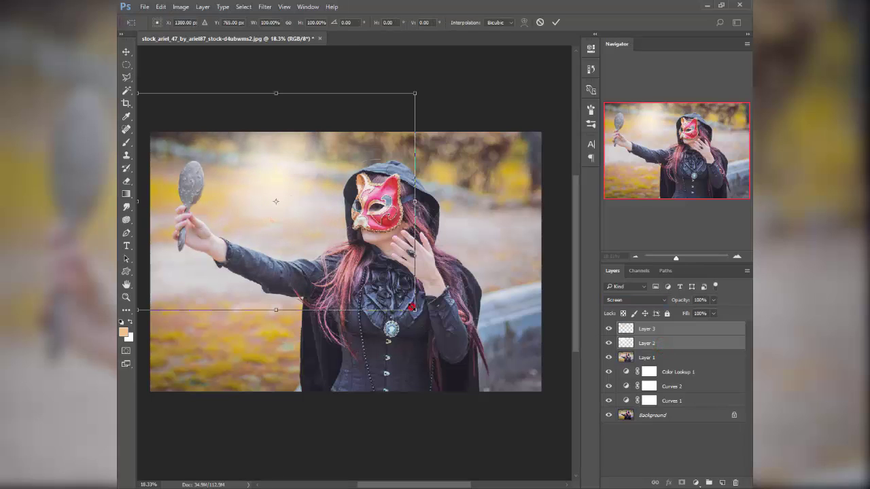
drag(411, 307, 450, 308)
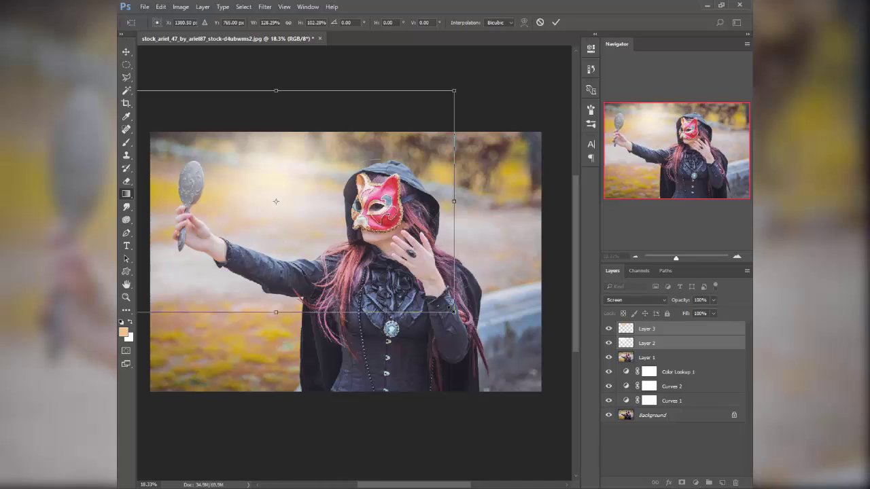
key(Return)
drag(687, 300, 663, 302)
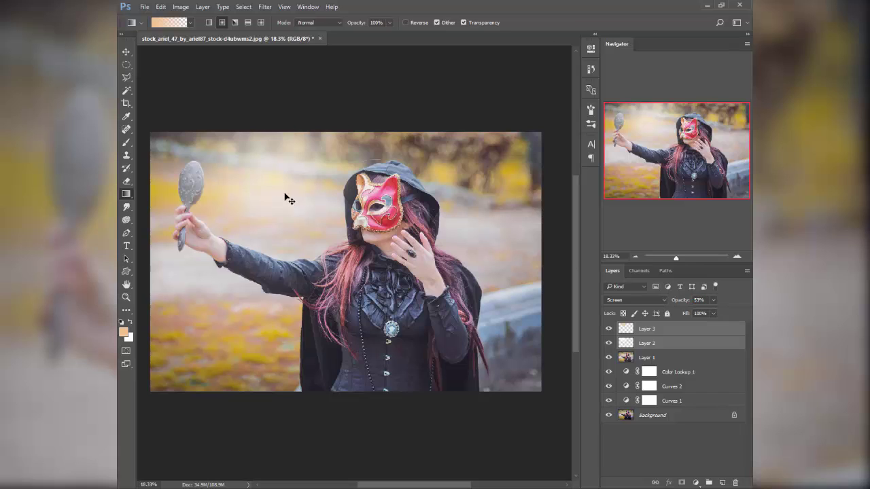
key(ctrl+minus)
scroll(345, 315, up, 1)
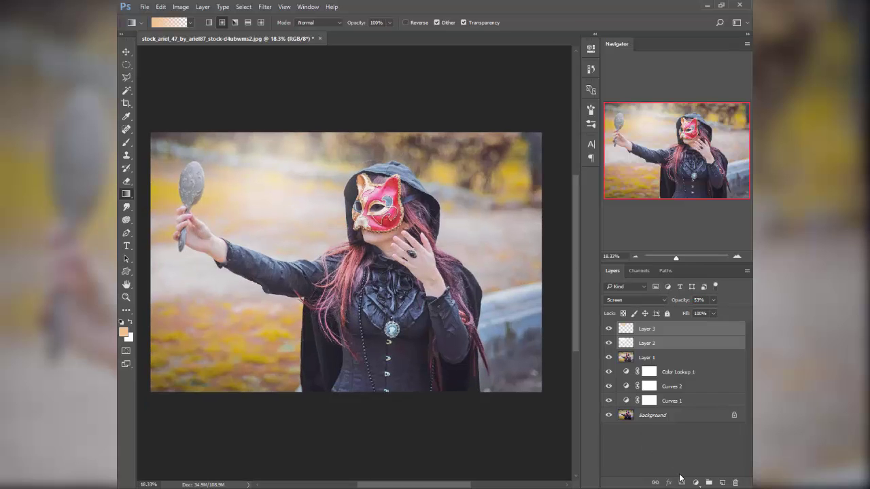
- Add a Gradient Fill layer and set the gradient's left colour stop to black
click(695, 482)
click(681, 279)
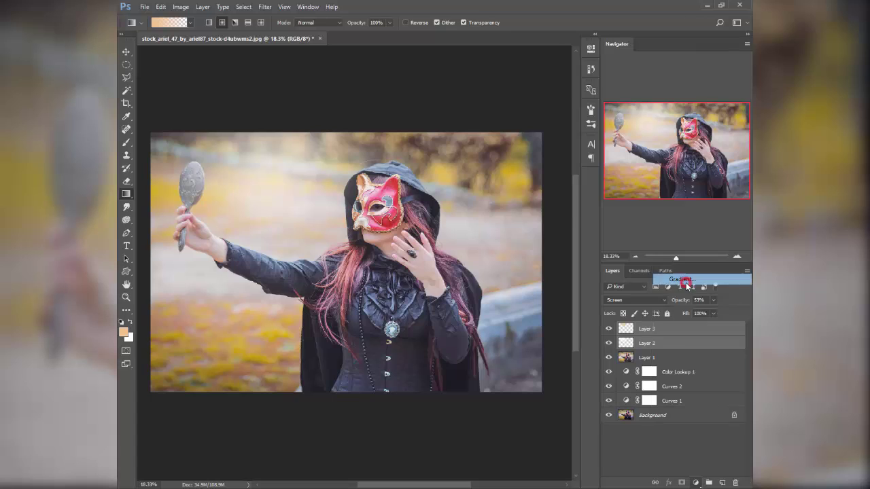
click(522, 122)
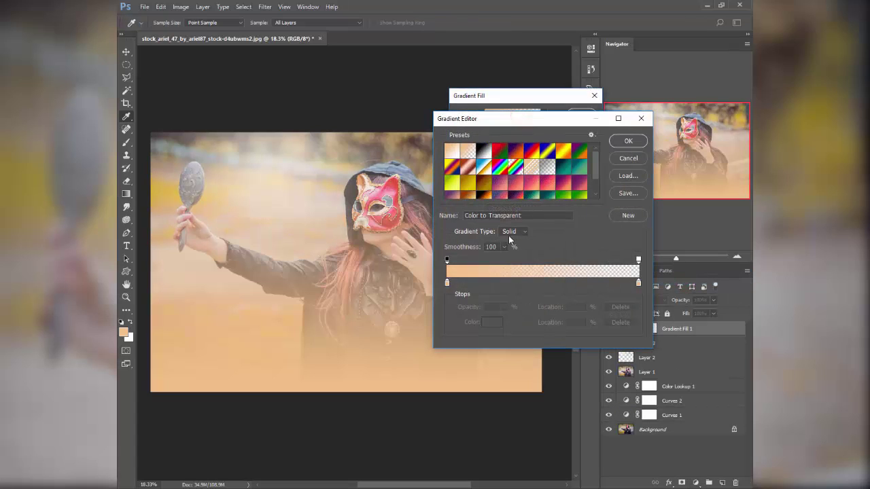
click(446, 282)
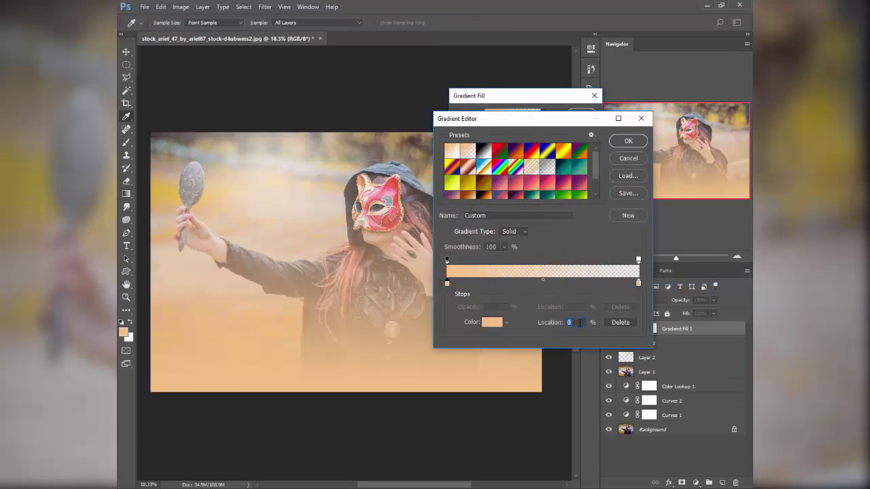
click(495, 323)
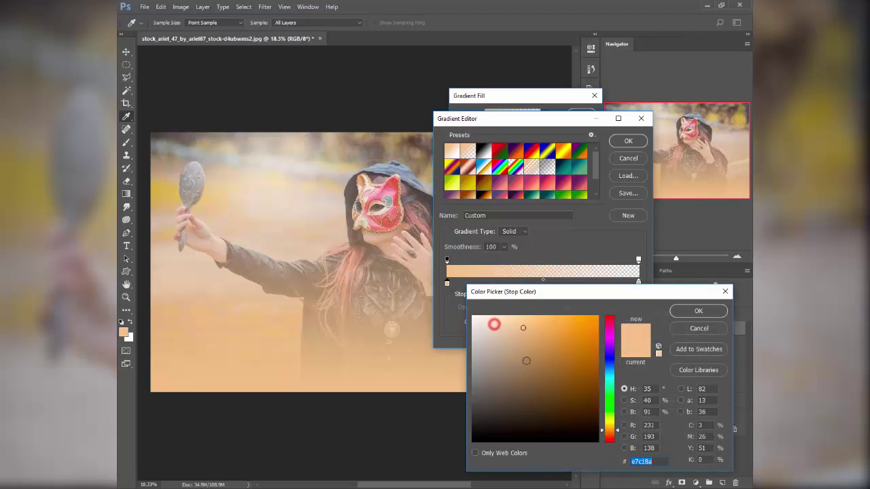
drag(524, 359, 454, 451)
key(Return)
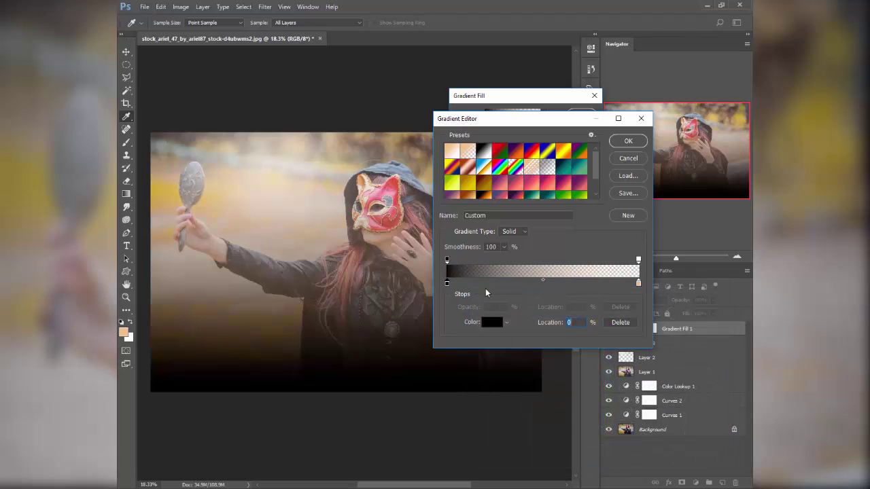
- Set the right stop to black and transparent, completing a black-to-transparent gradient
click(638, 283)
text(0)
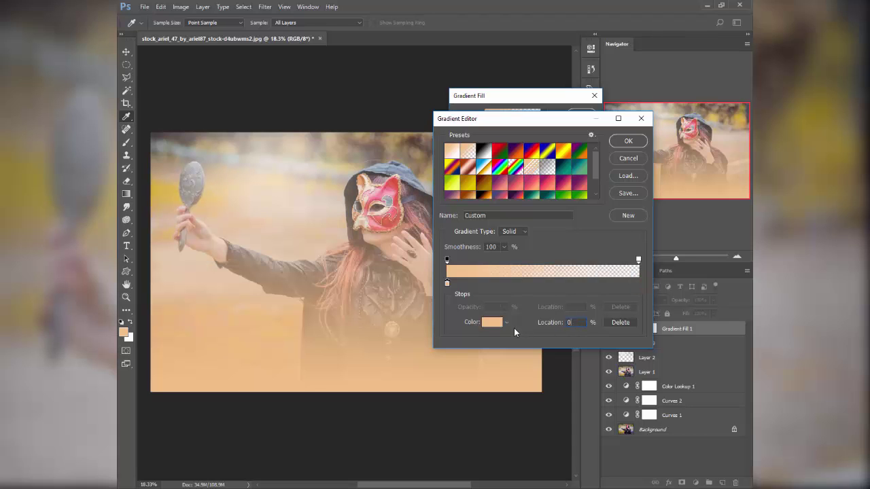
click(493, 323)
click(463, 442)
key(Return)
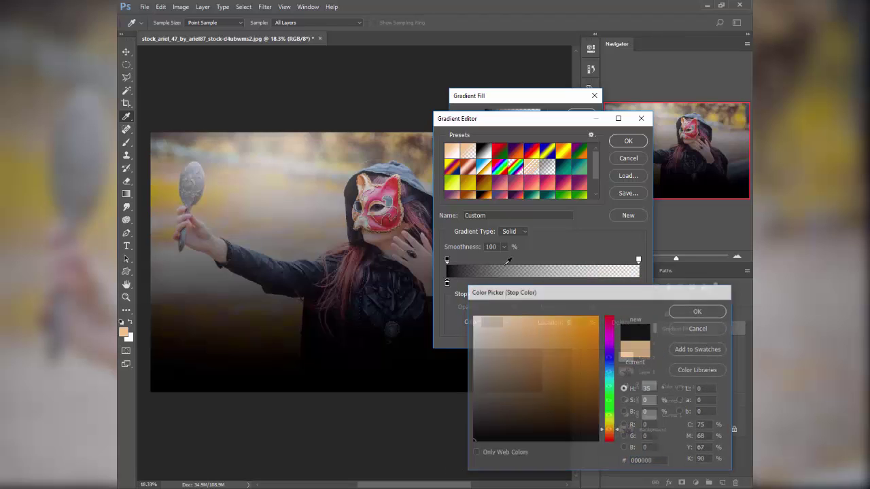
key(Return)
- Make the gradient fill Radial and Reversed, with Scale 330%
click(505, 132)
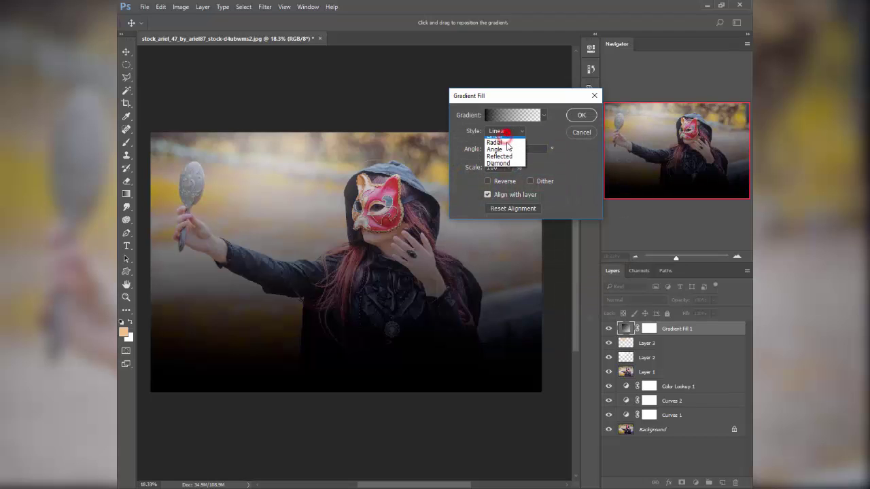
click(499, 147)
click(502, 182)
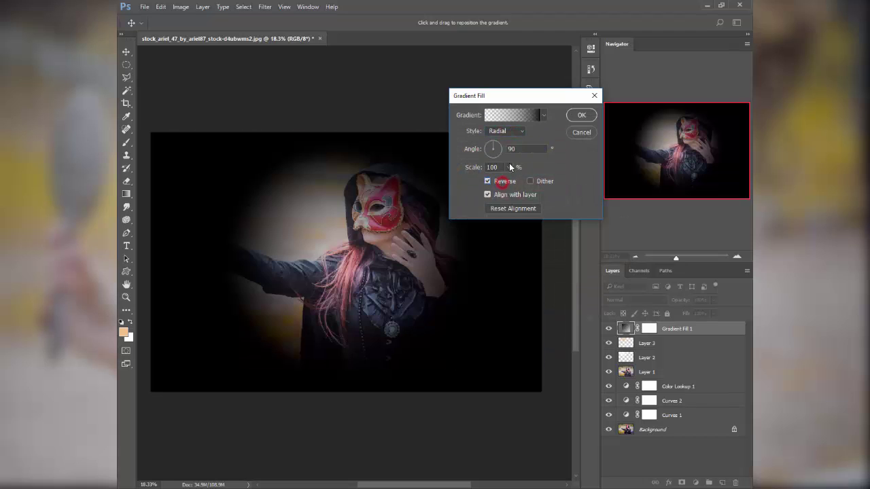
drag(508, 167, 518, 182)
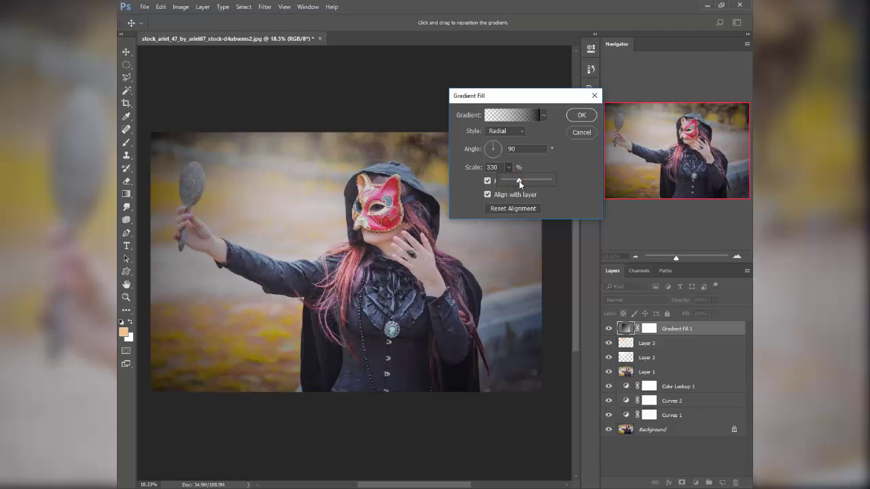
drag(375, 240, 372, 233)
- Confirm the gradient fill and lower Gradient Fill 1's opacity to 66%
key(Return)
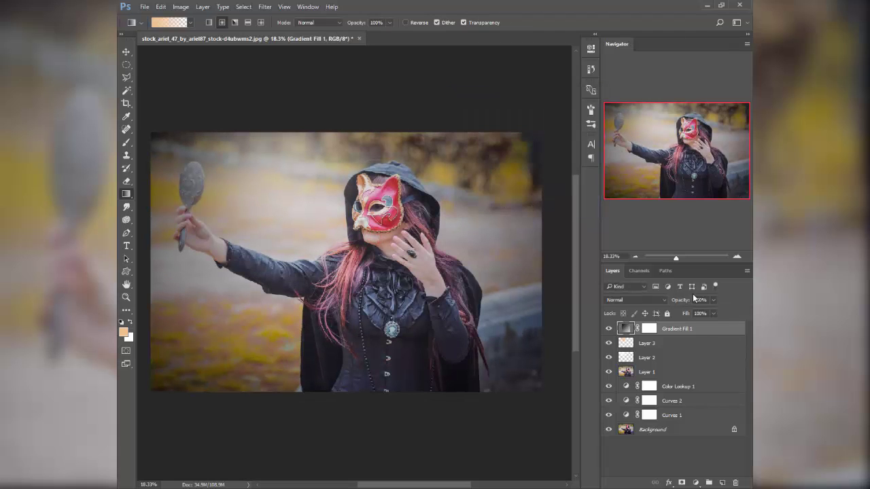
drag(679, 300, 667, 302)
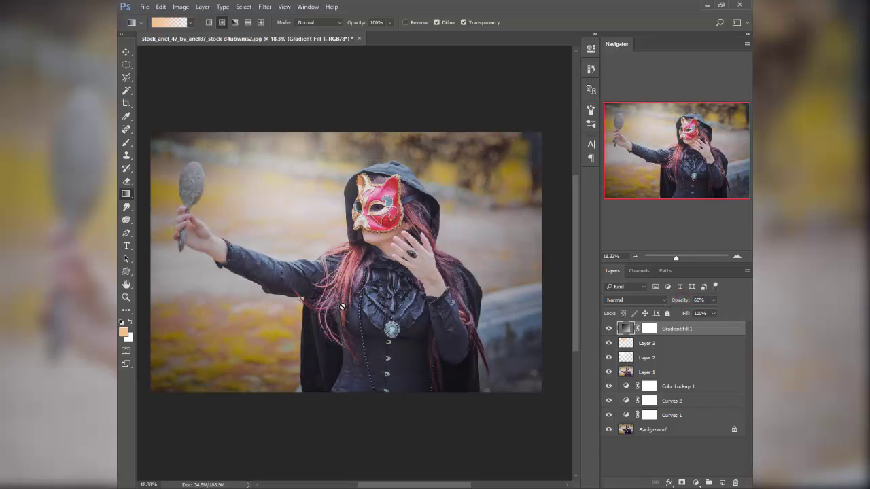
scroll(342, 306, down, 1)
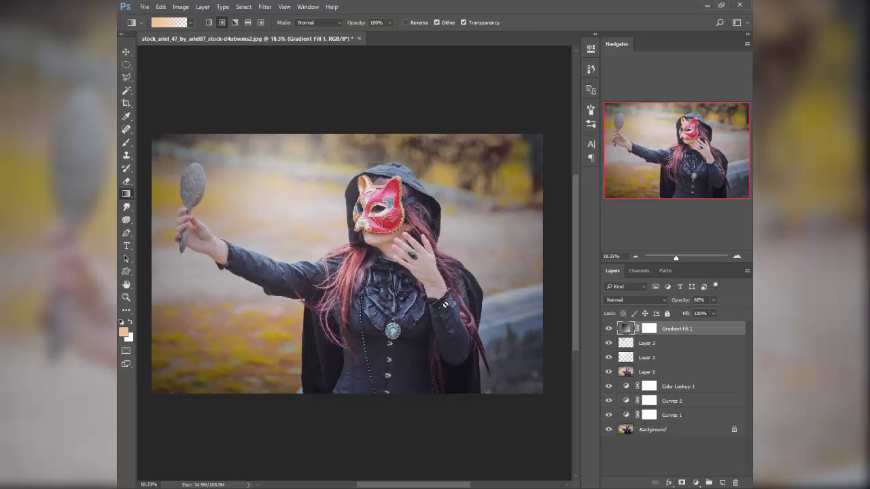